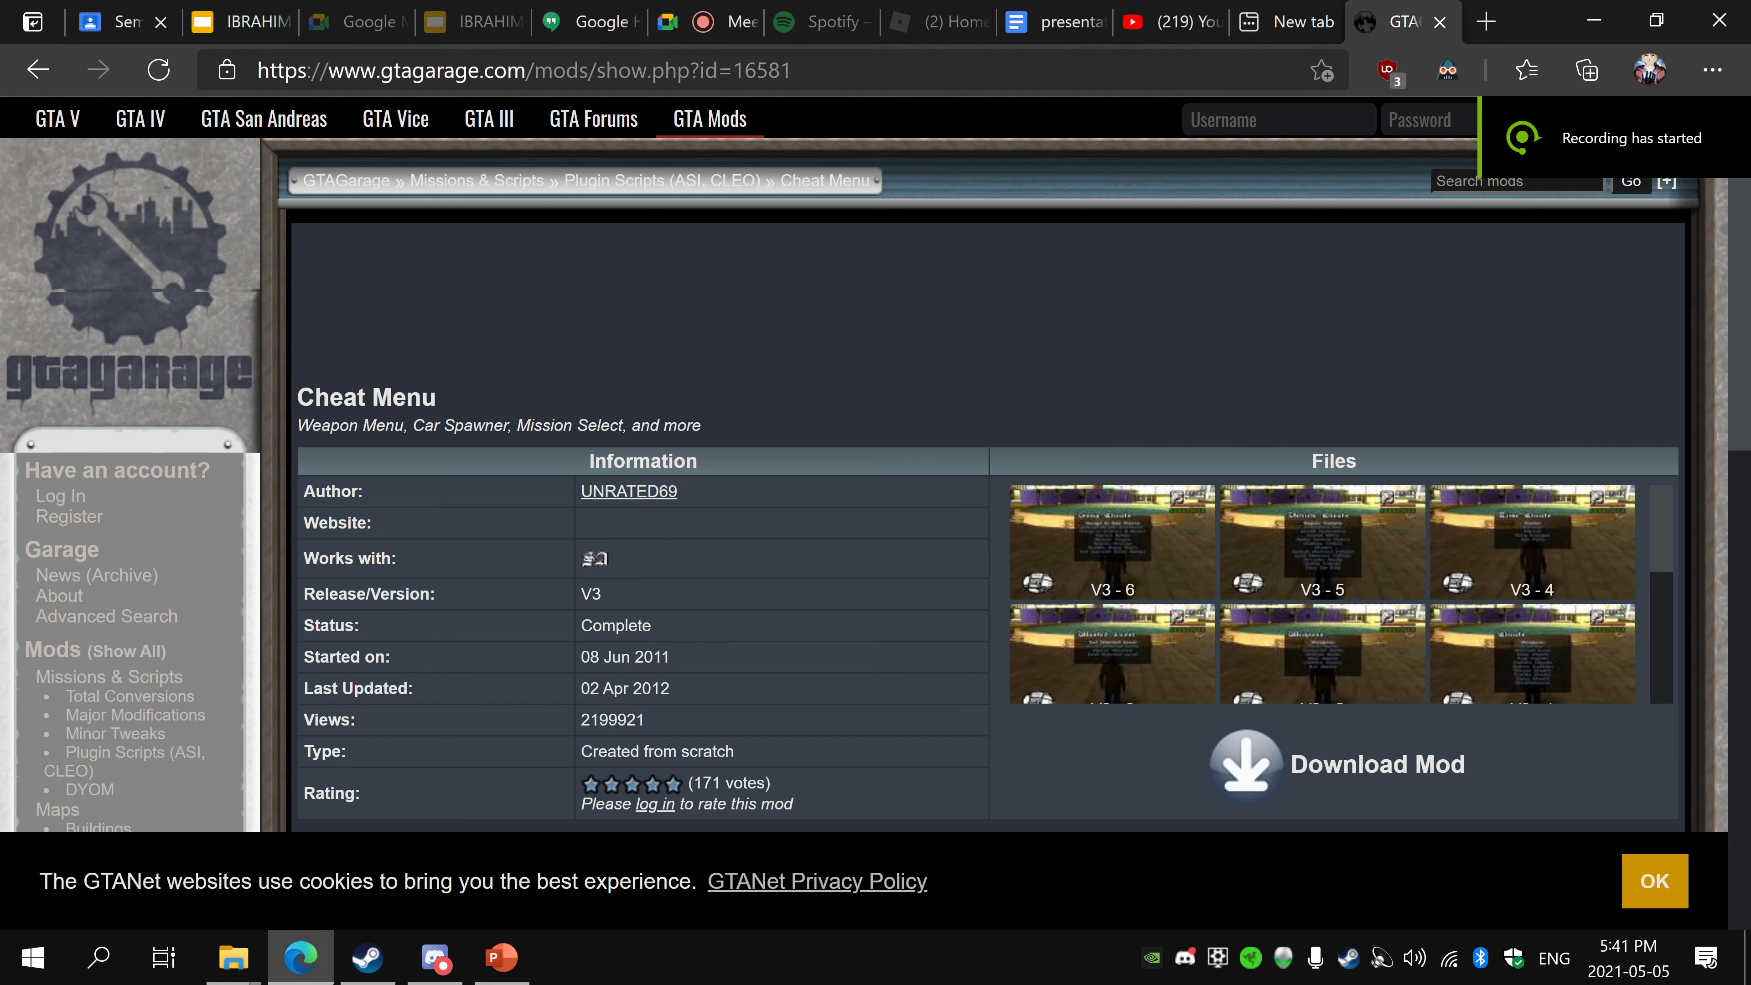
# - View the Cheat Menu 'V3 - 6' screenshot full size, then review the mod page description
pyautogui.moveTo(233, 957)
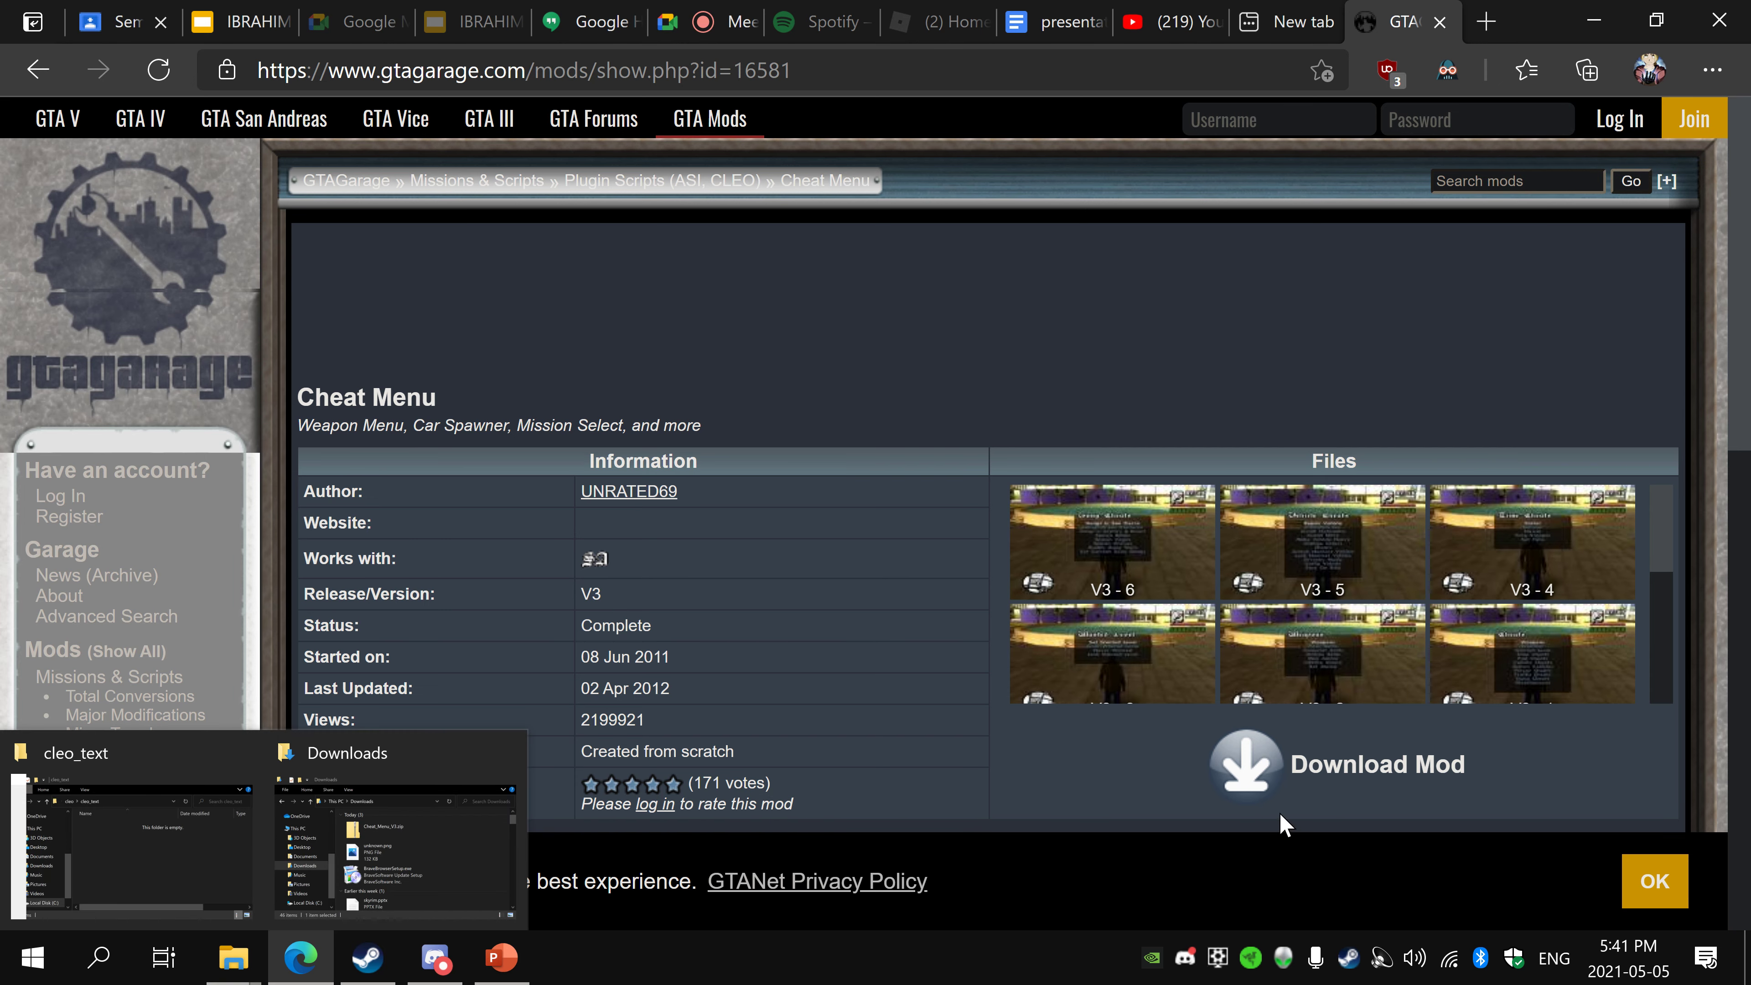
pyautogui.click(1189, 569)
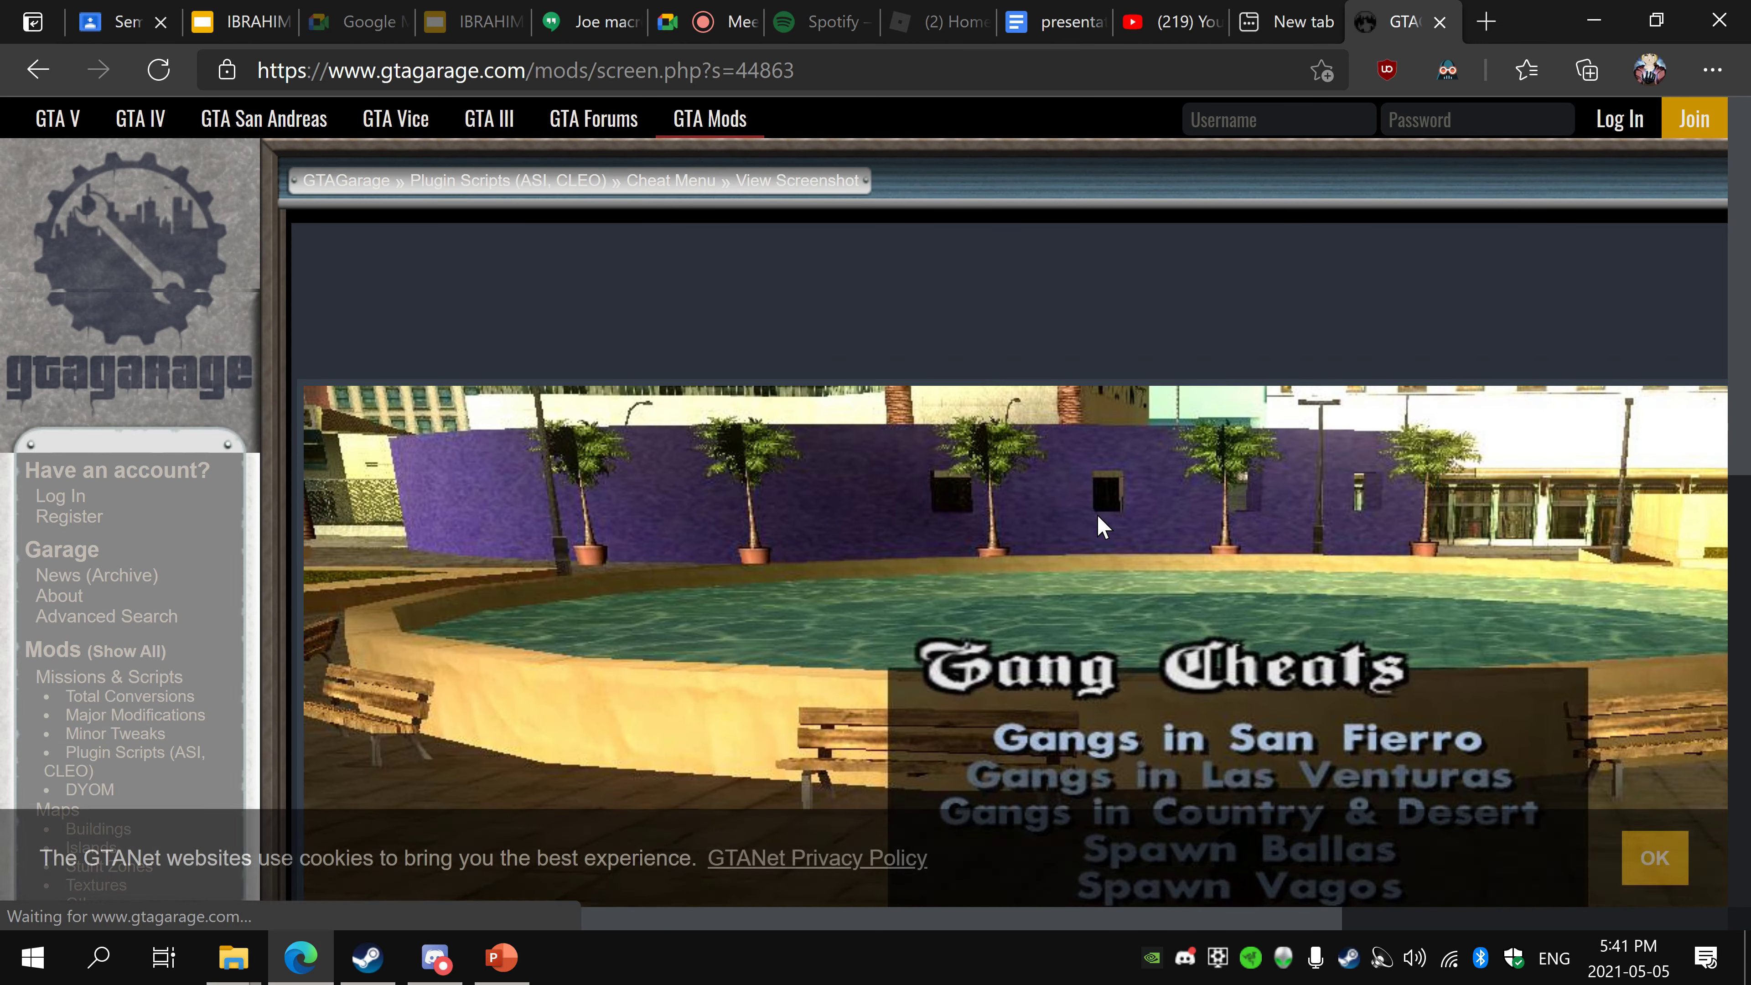
pyautogui.click(38, 69)
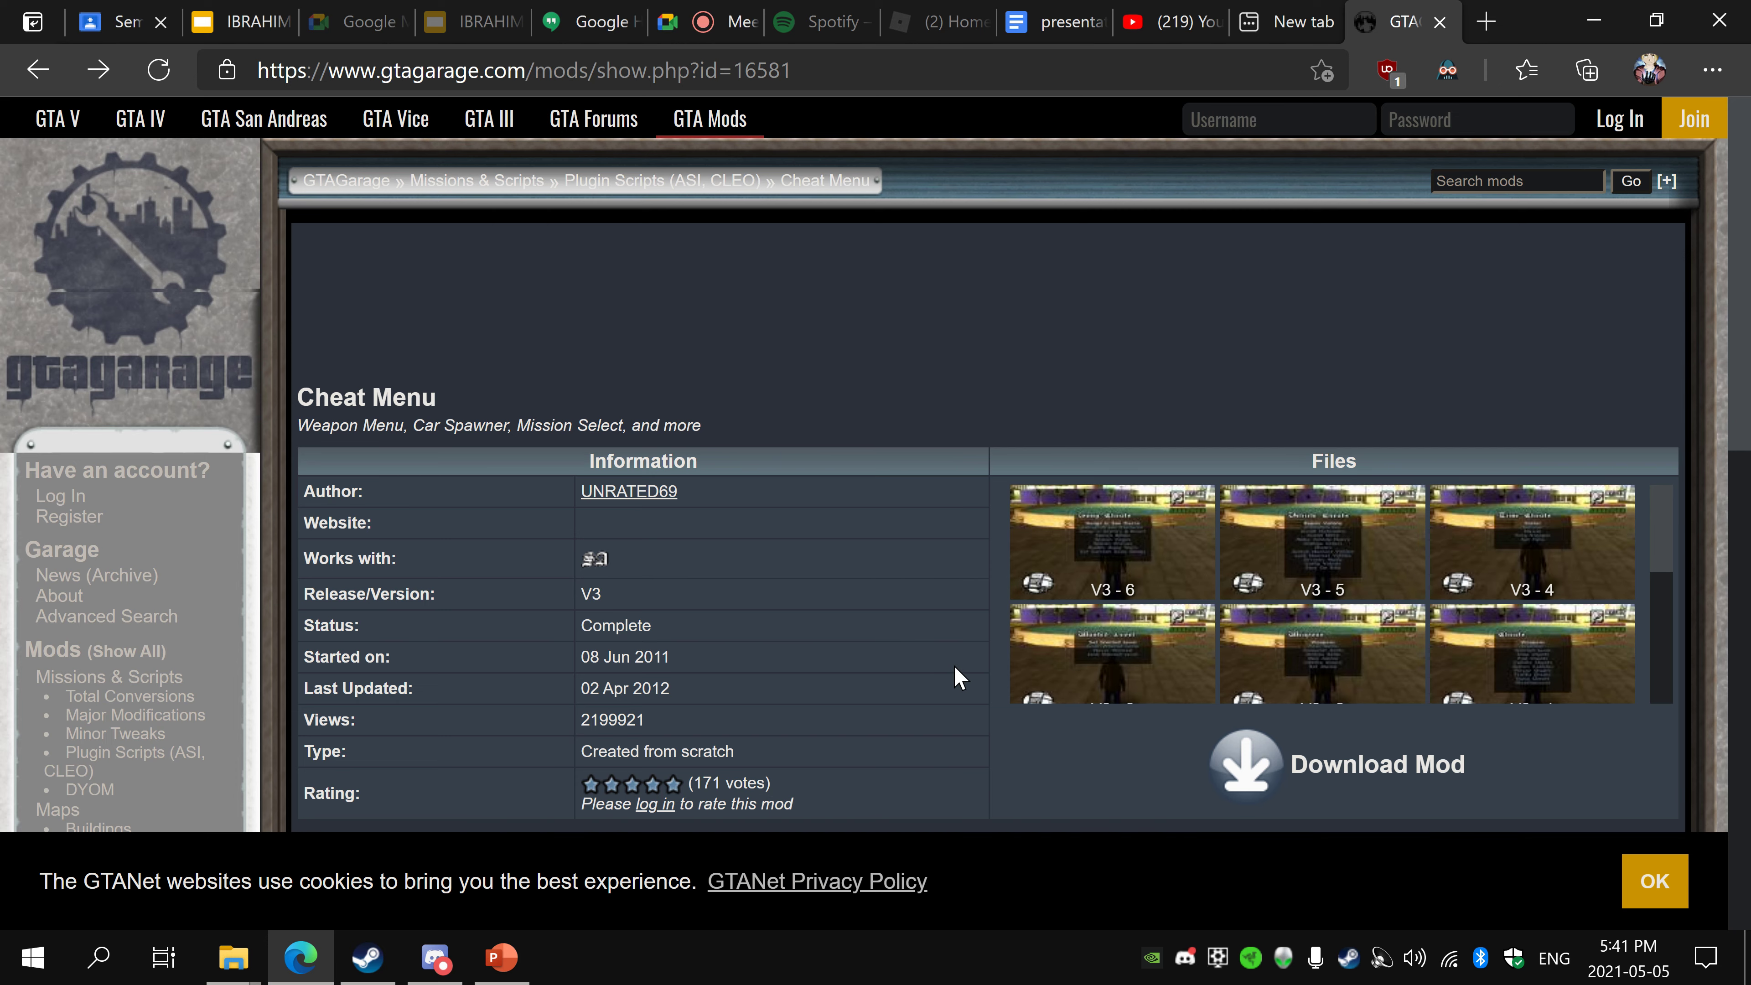
pyautogui.scroll(-3, 954, 665)
pyautogui.scroll(-8, 1425, 272)
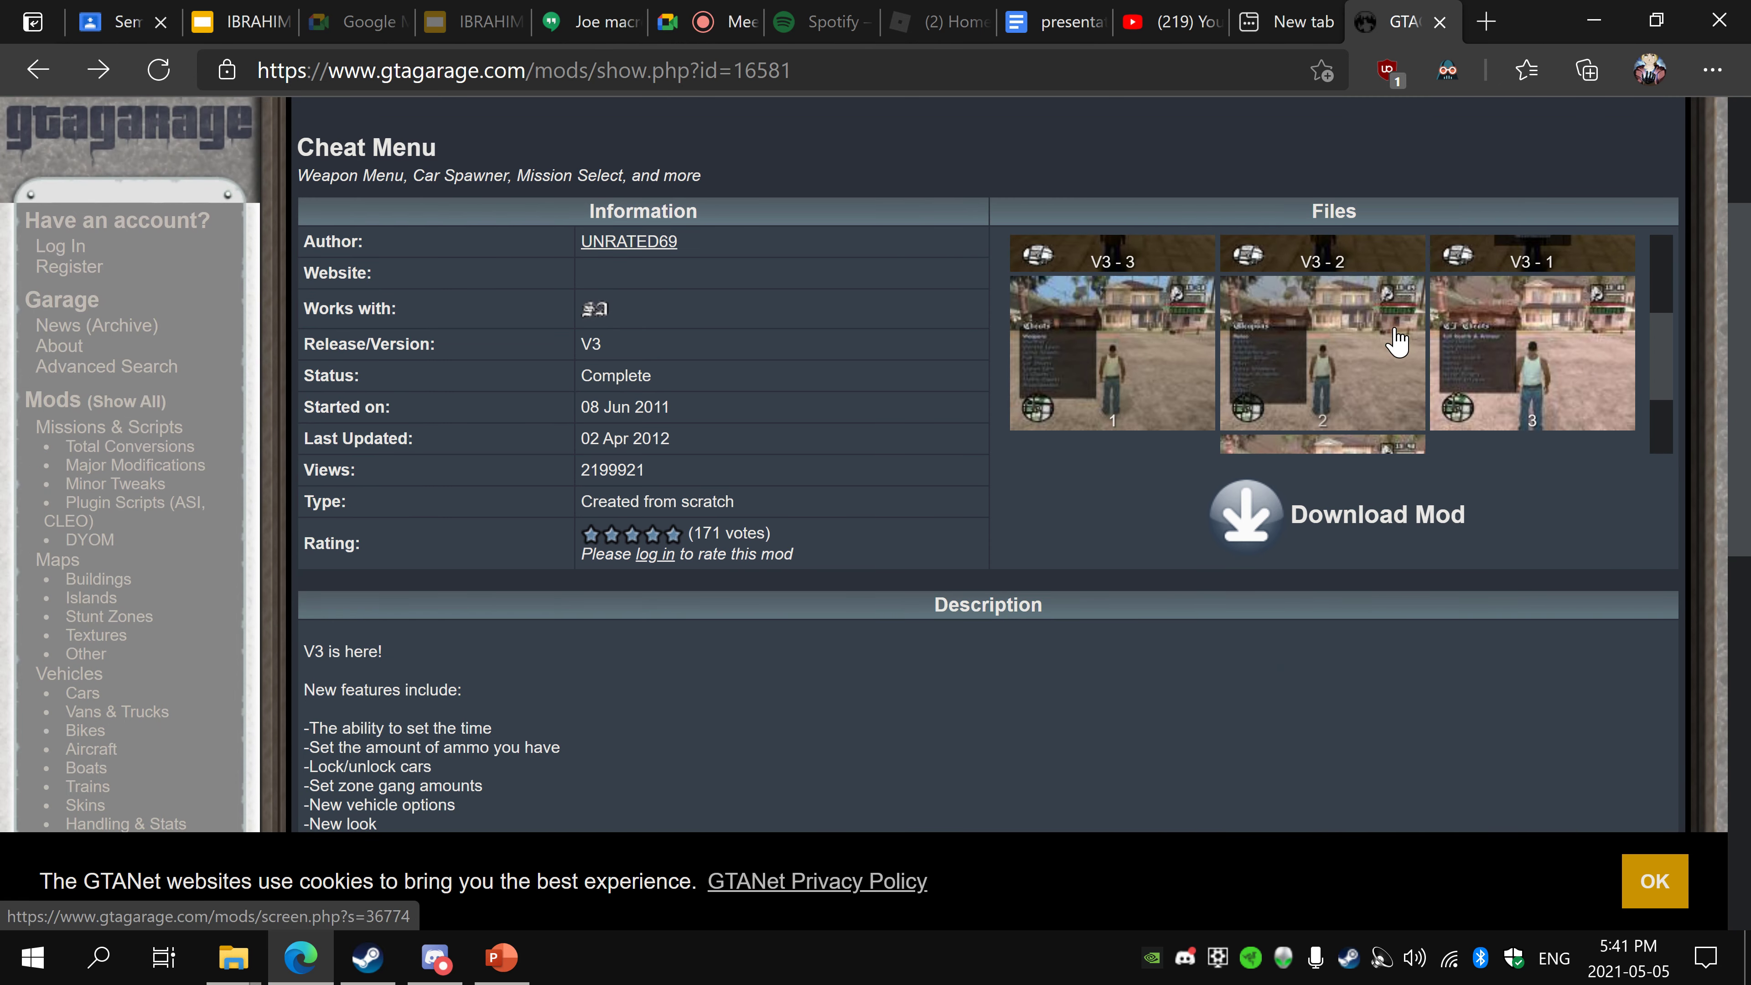
pyautogui.scroll(8, 1355, 373)
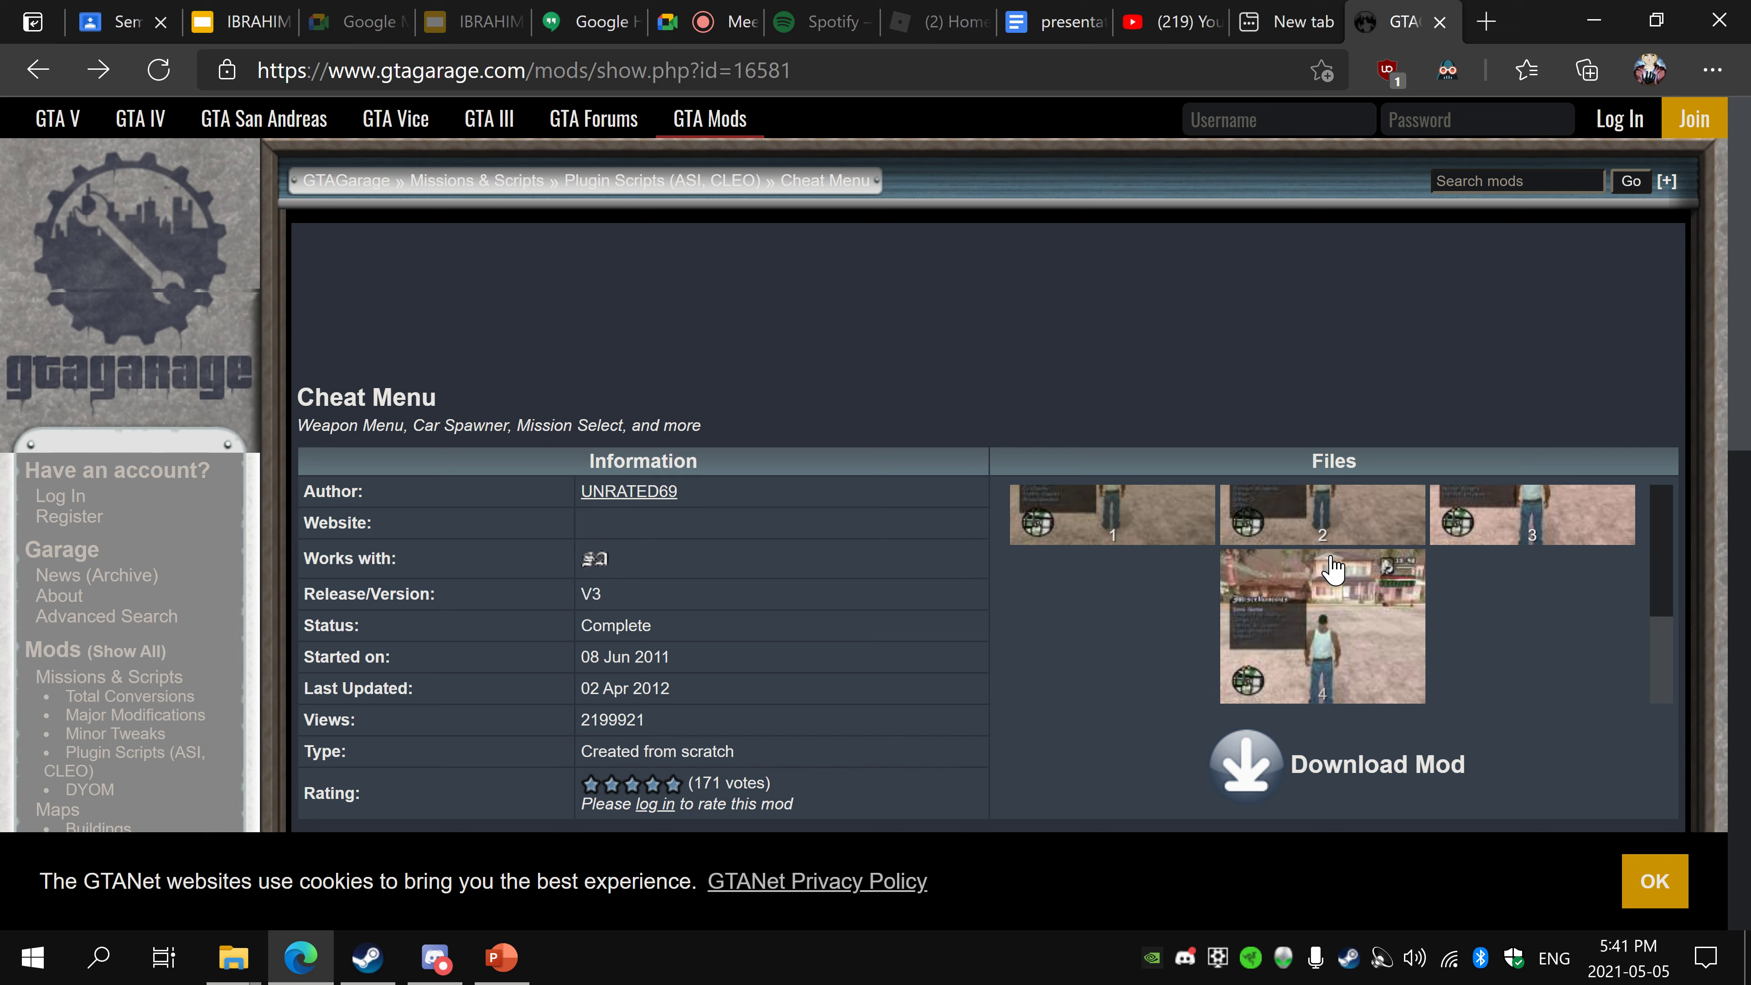
pyautogui.scroll(5, 1332, 594)
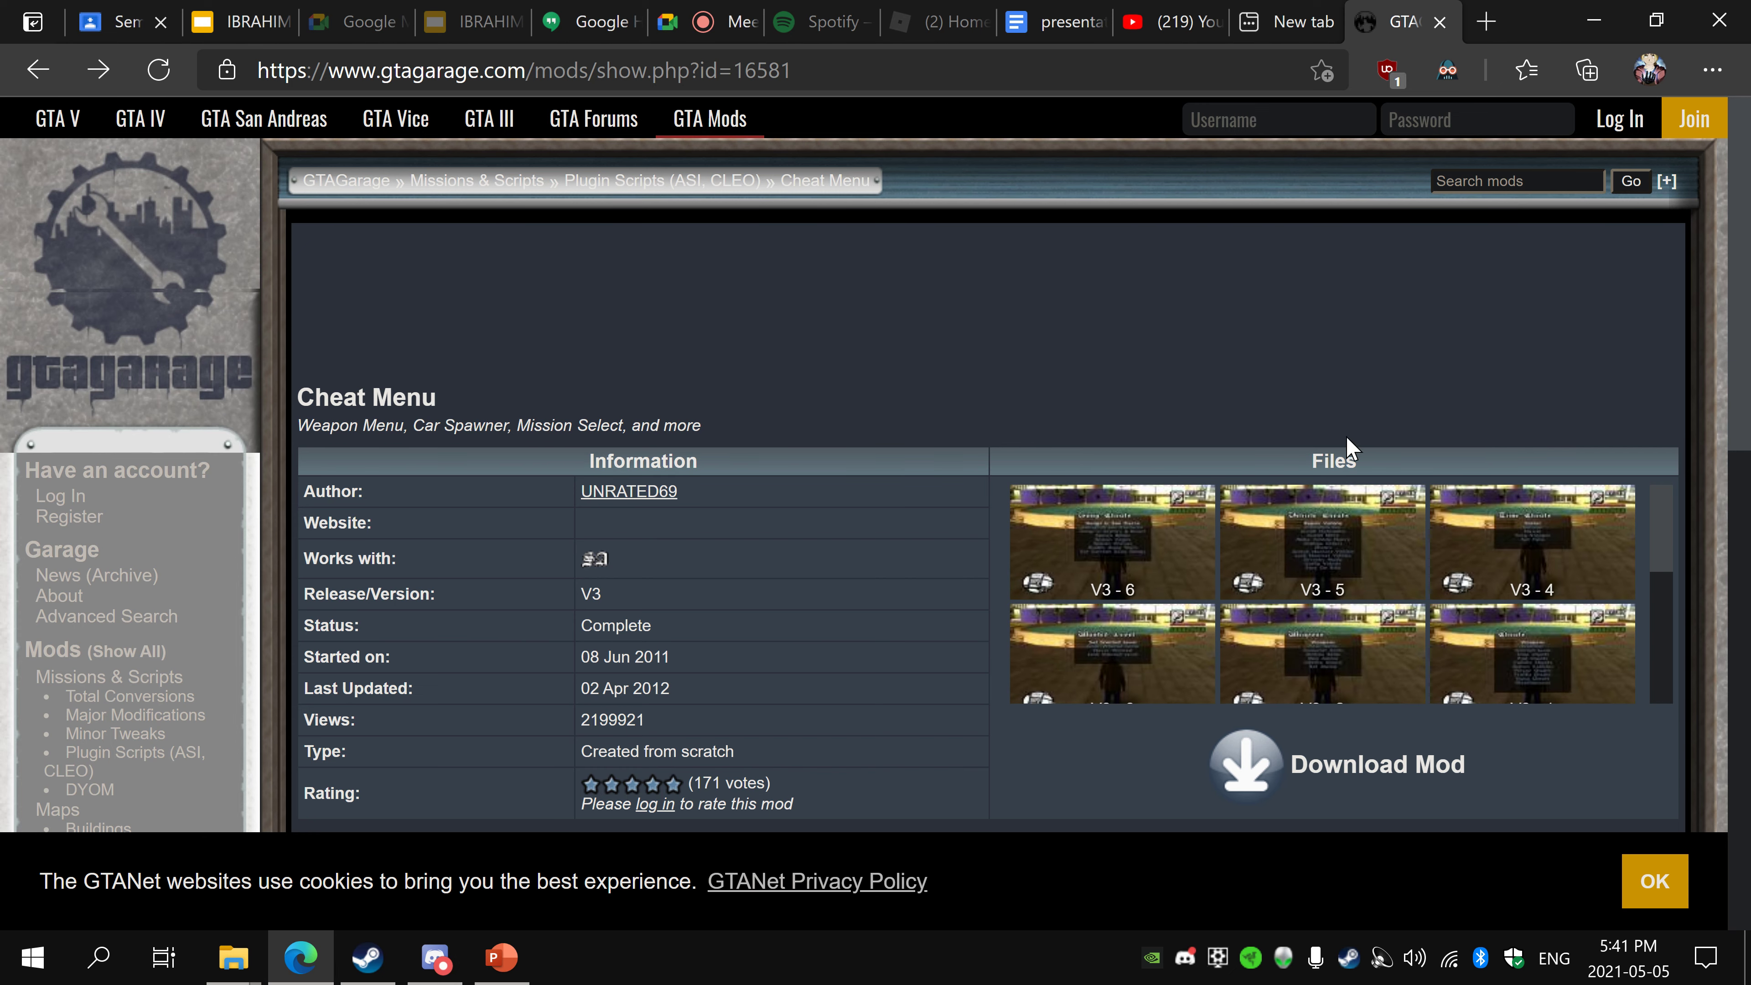
pyautogui.scroll(-5, 908, 616)
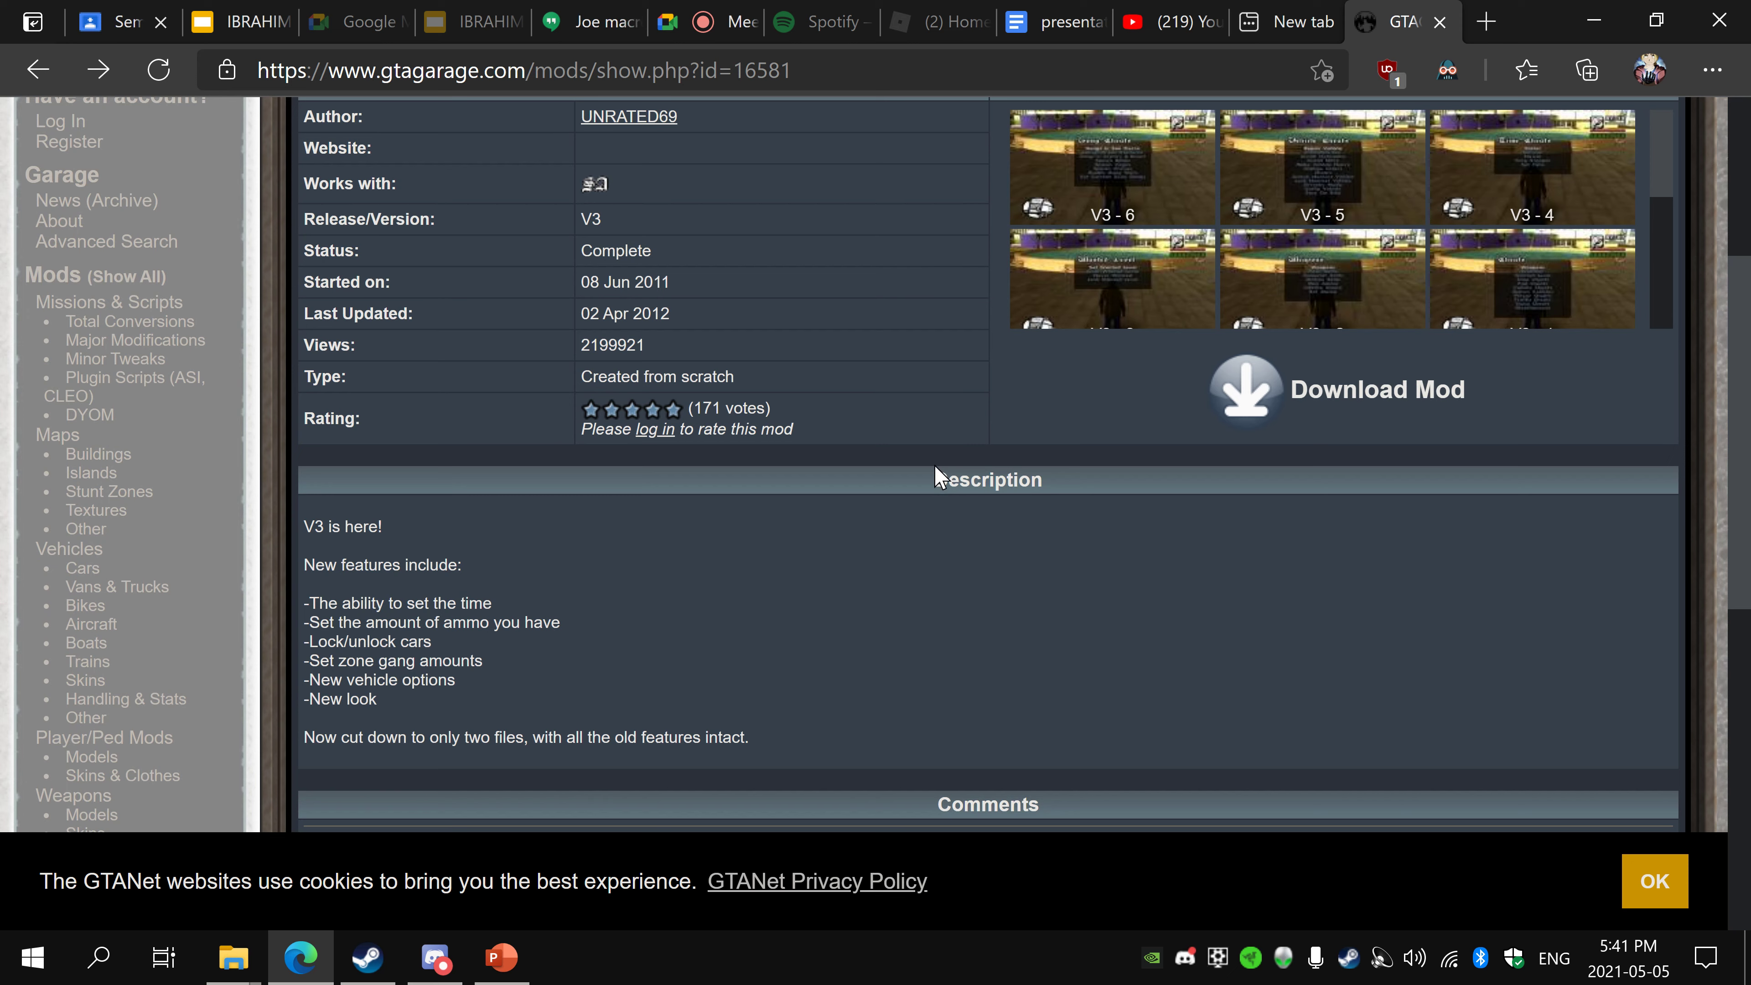
pyautogui.click(1056, 475)
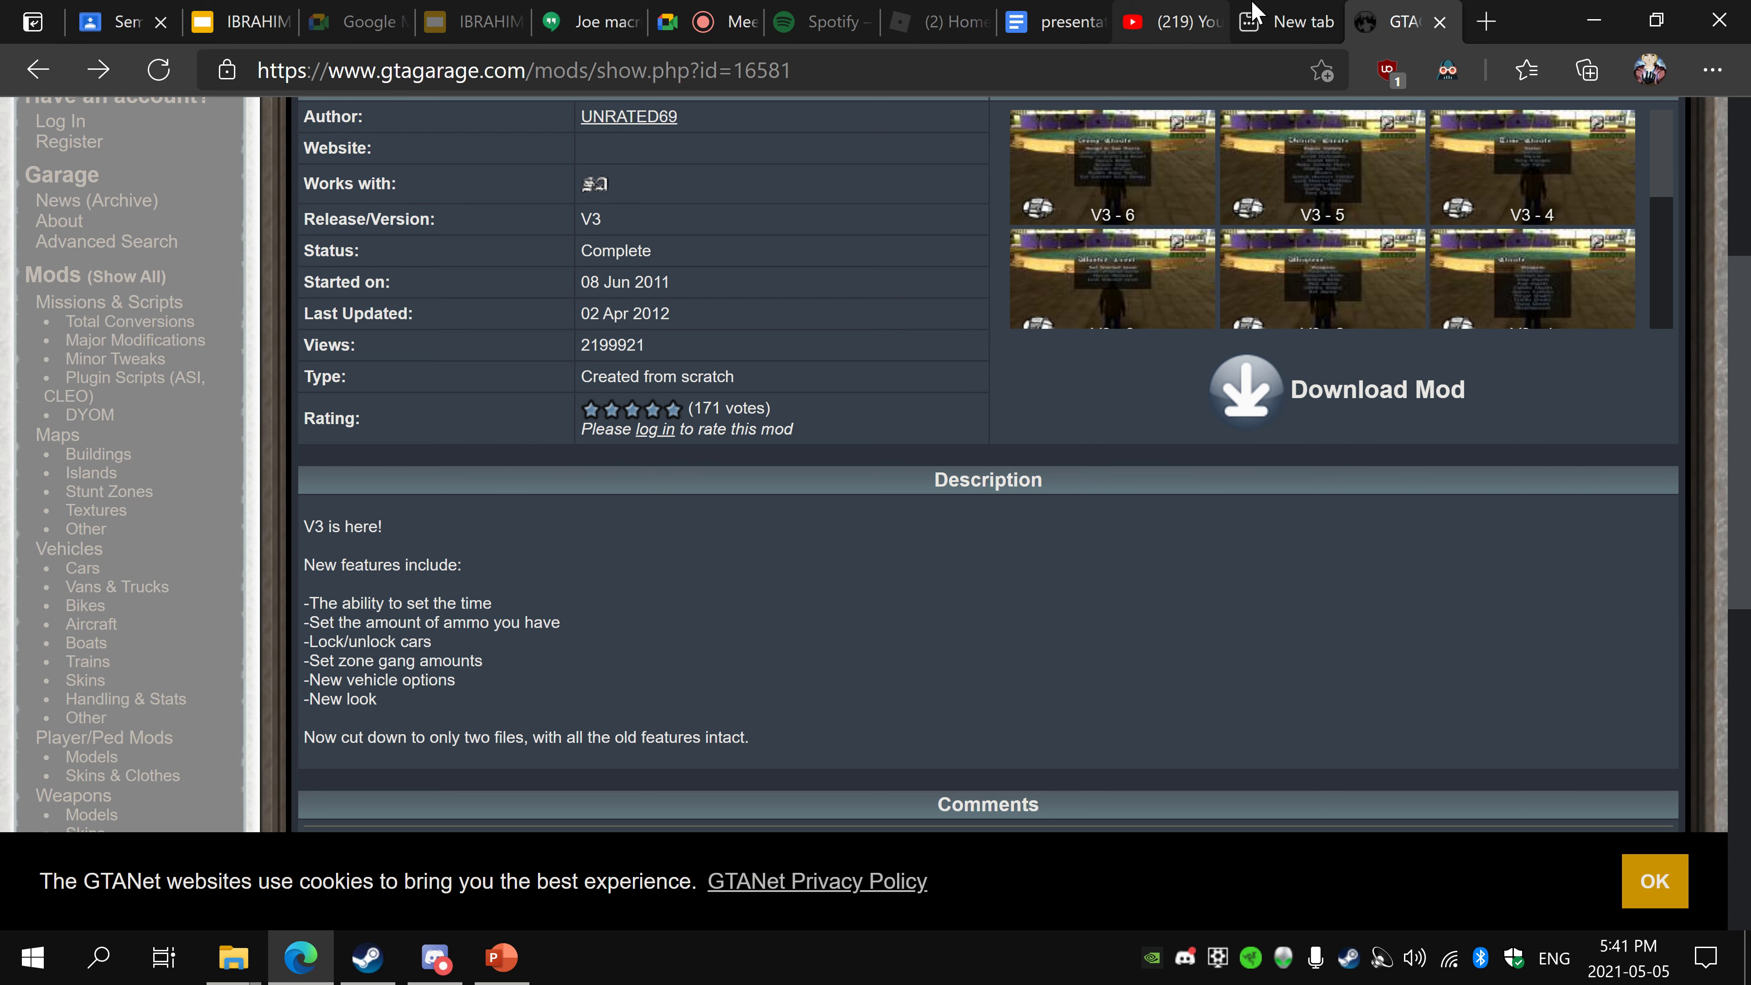
# - Search 'various gta' in a new tab and open the Various GTA Downgraders forum topic
pyautogui.click(1483, 21)
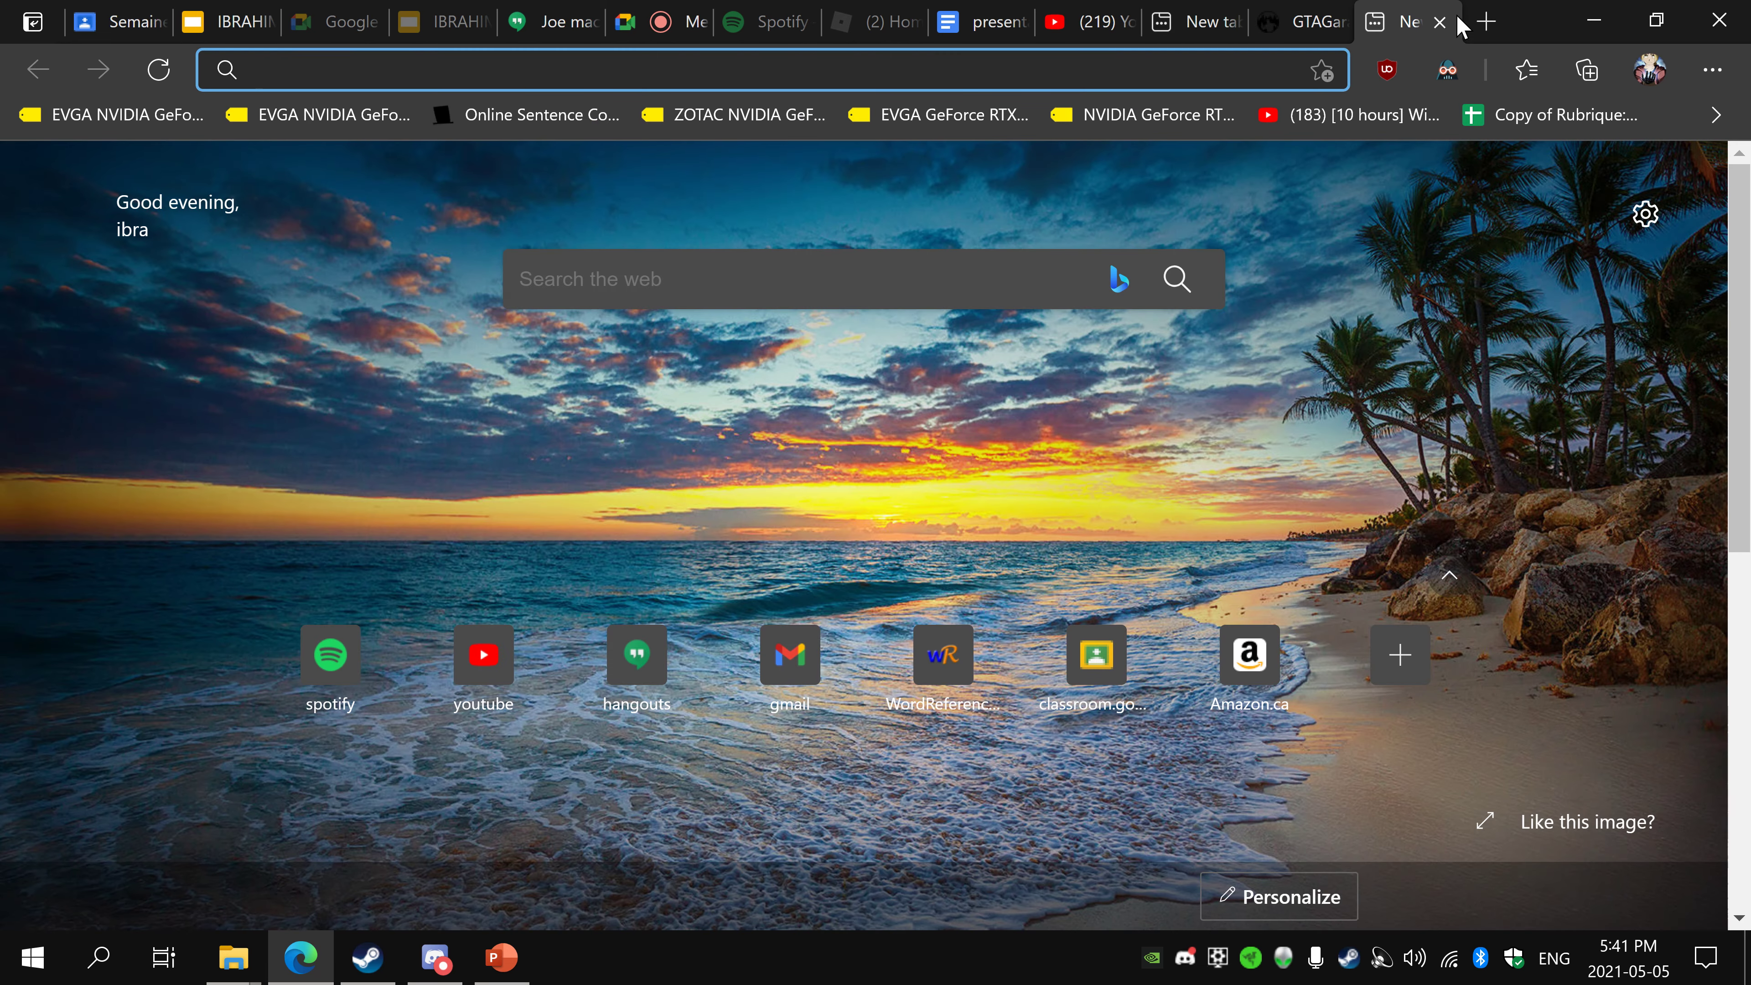
pyautogui.write('various gta')
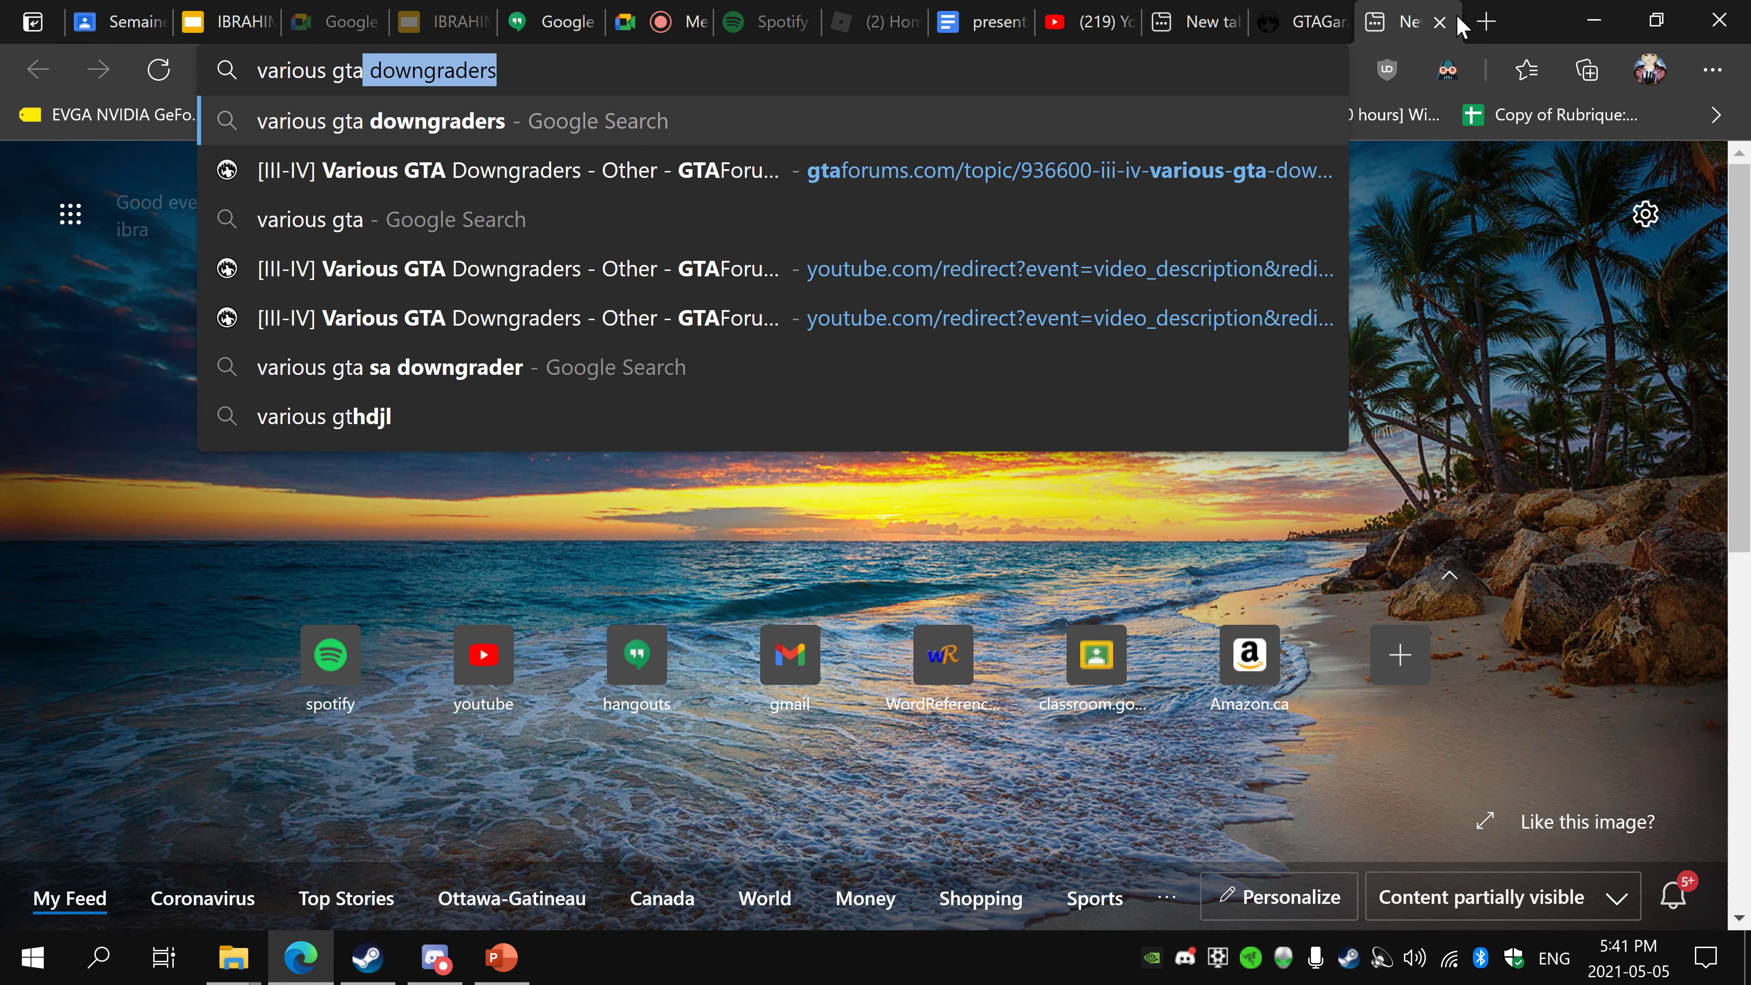
pyautogui.press('Return')
pyautogui.click(487, 406)
# - Follow the San Andreas downgrader's download link to MEGA
pyautogui.scroll(-6, 1103, 600)
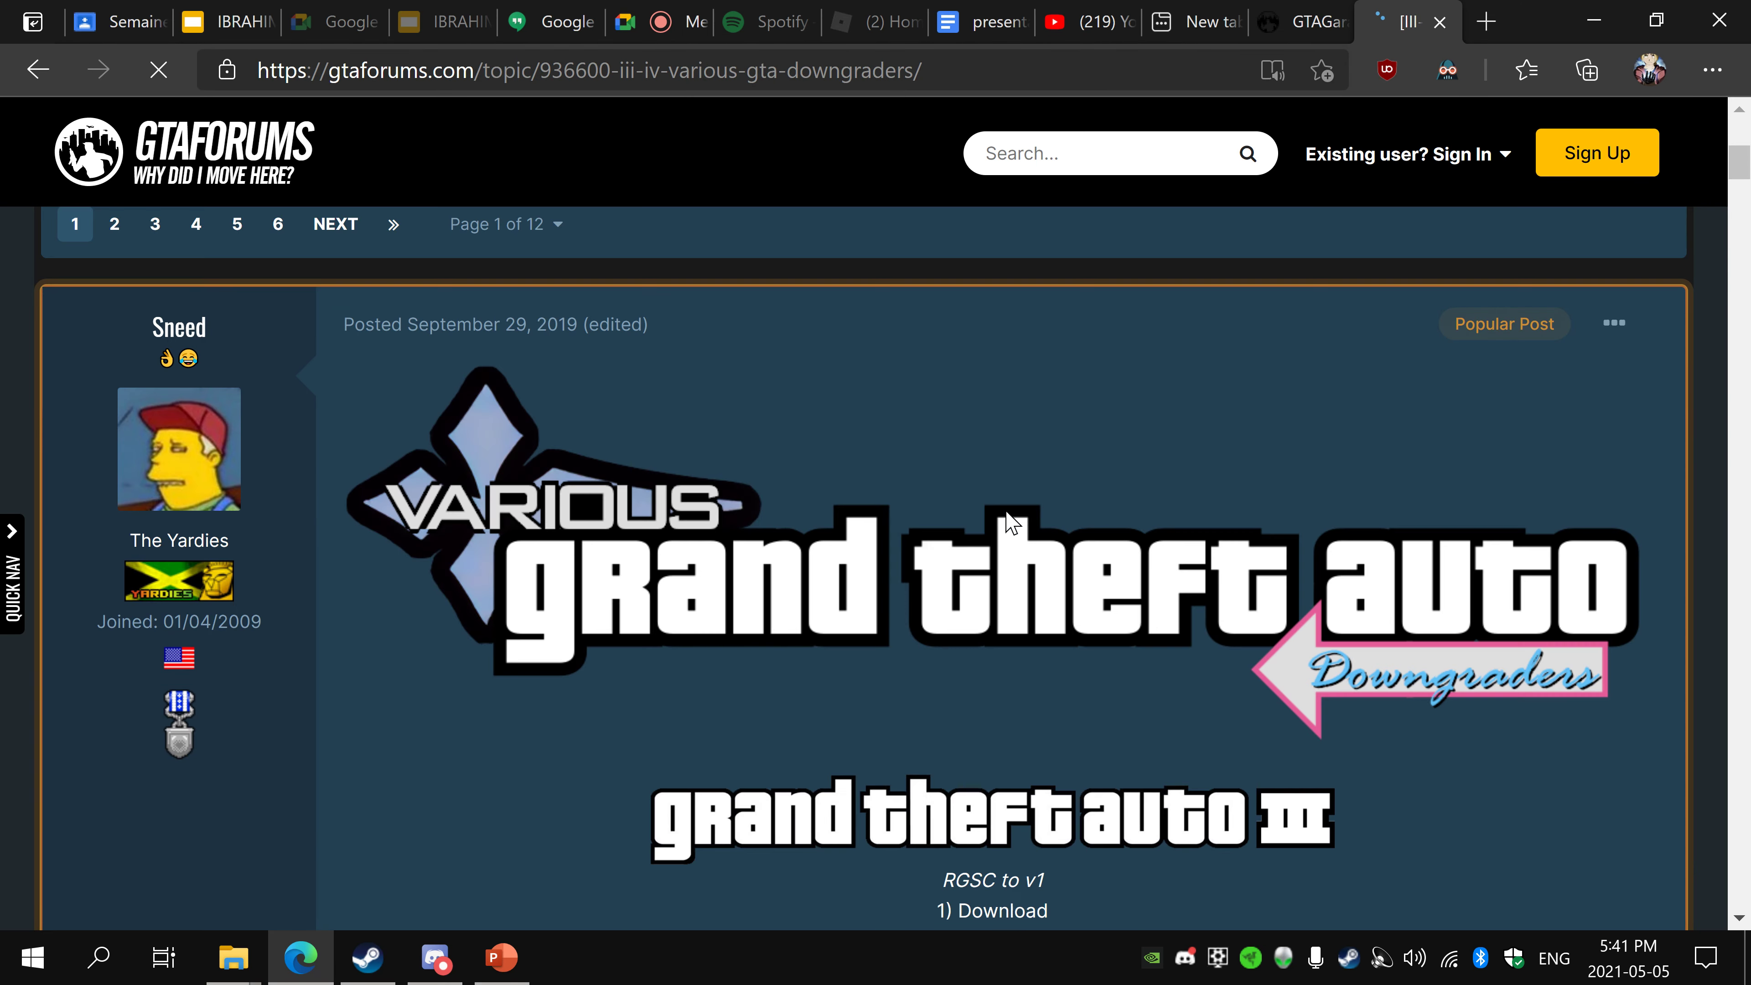
pyautogui.scroll(-12, 1012, 522)
pyautogui.scroll(3, 834, 465)
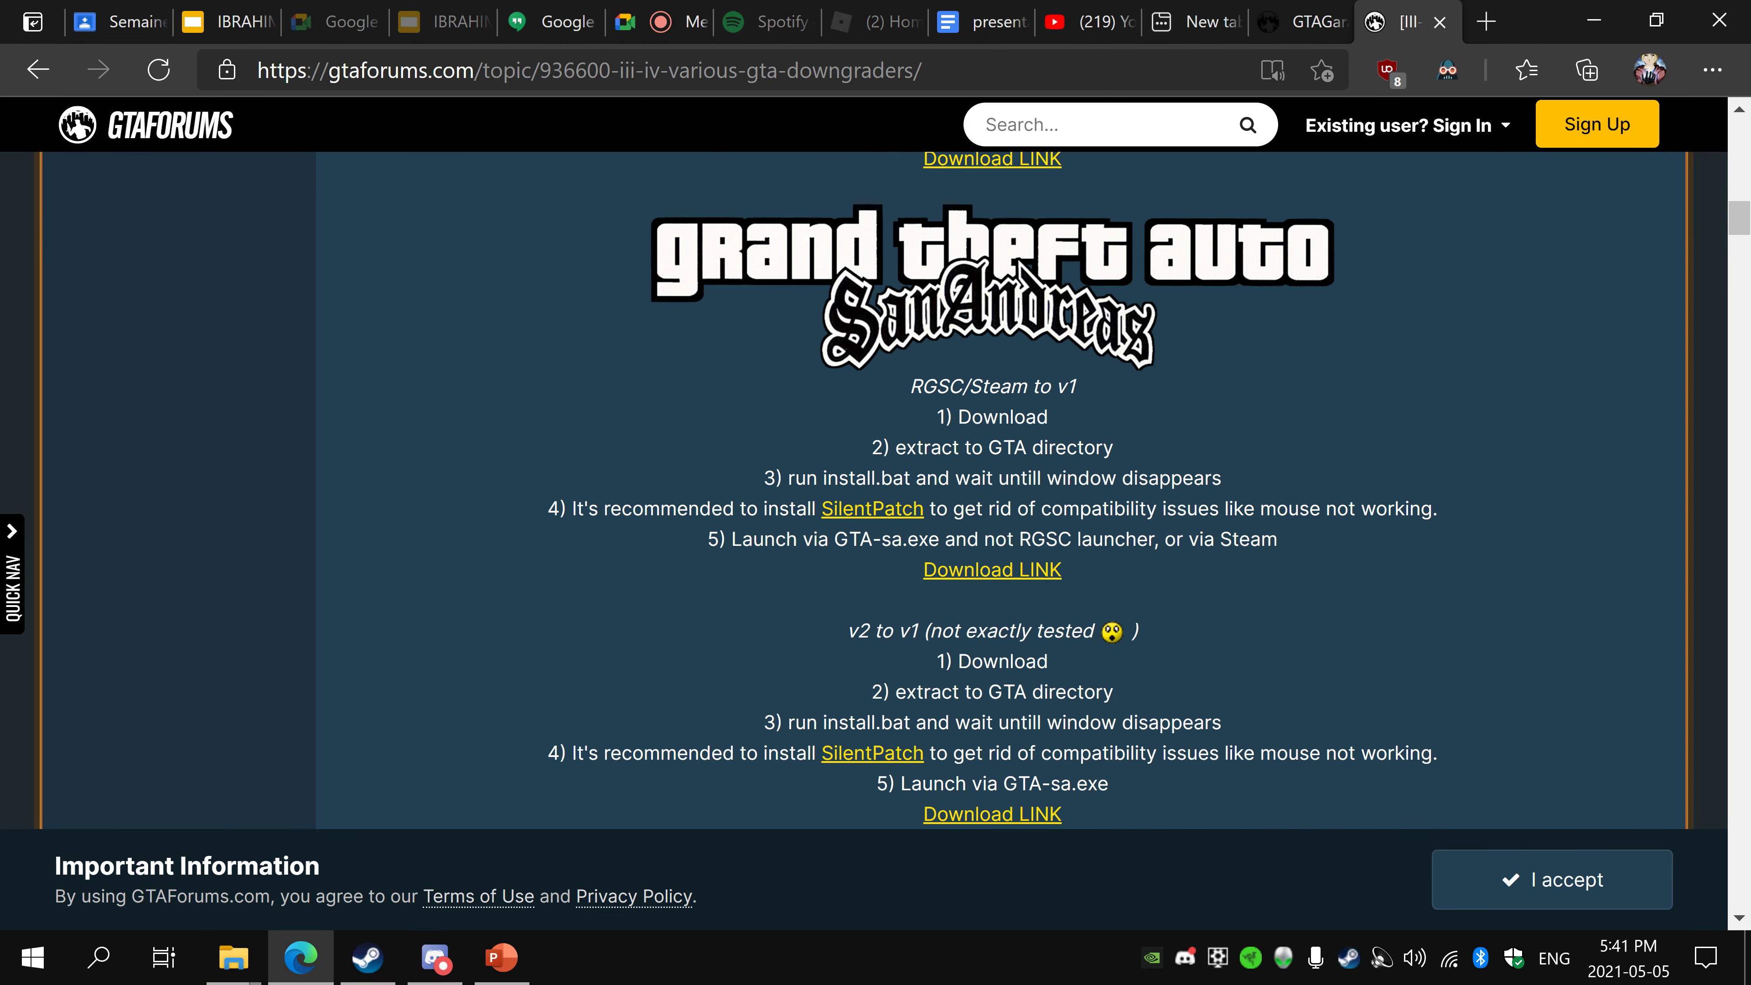
pyautogui.click(1000, 570)
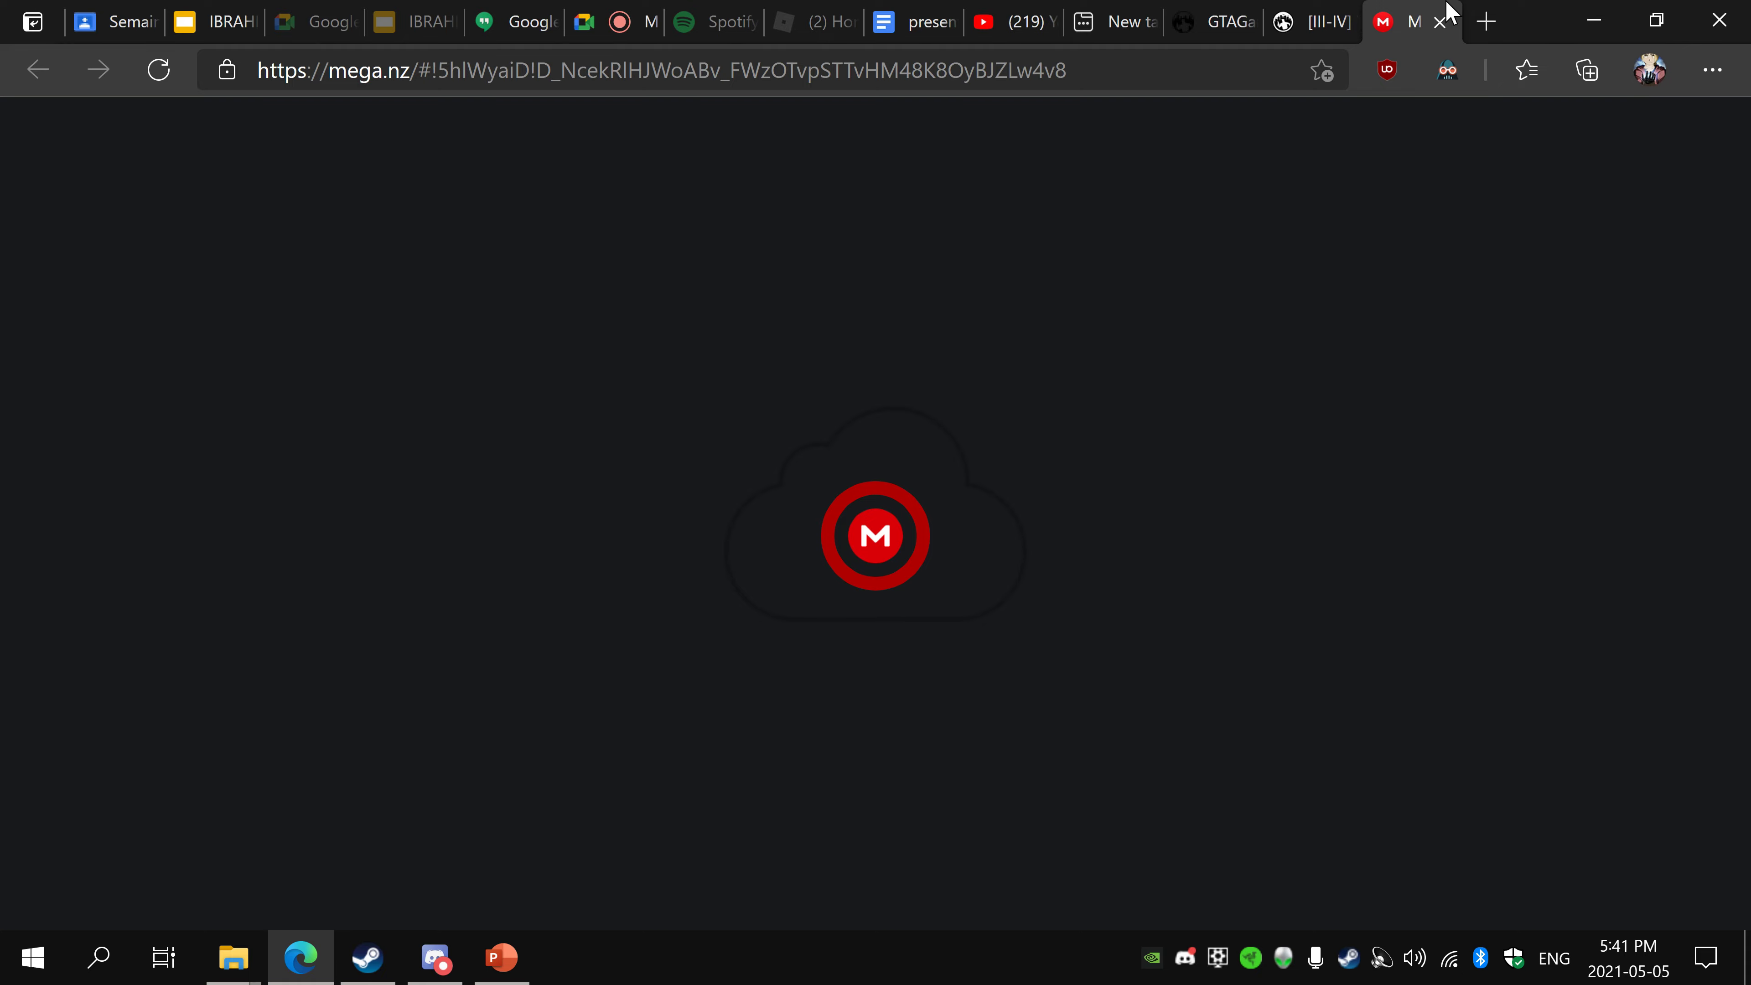
pyautogui.click(1439, 22)
# - Scroll back to the top of the Various GTA Downgraders topic
pyautogui.scroll(20, 1006, 256)
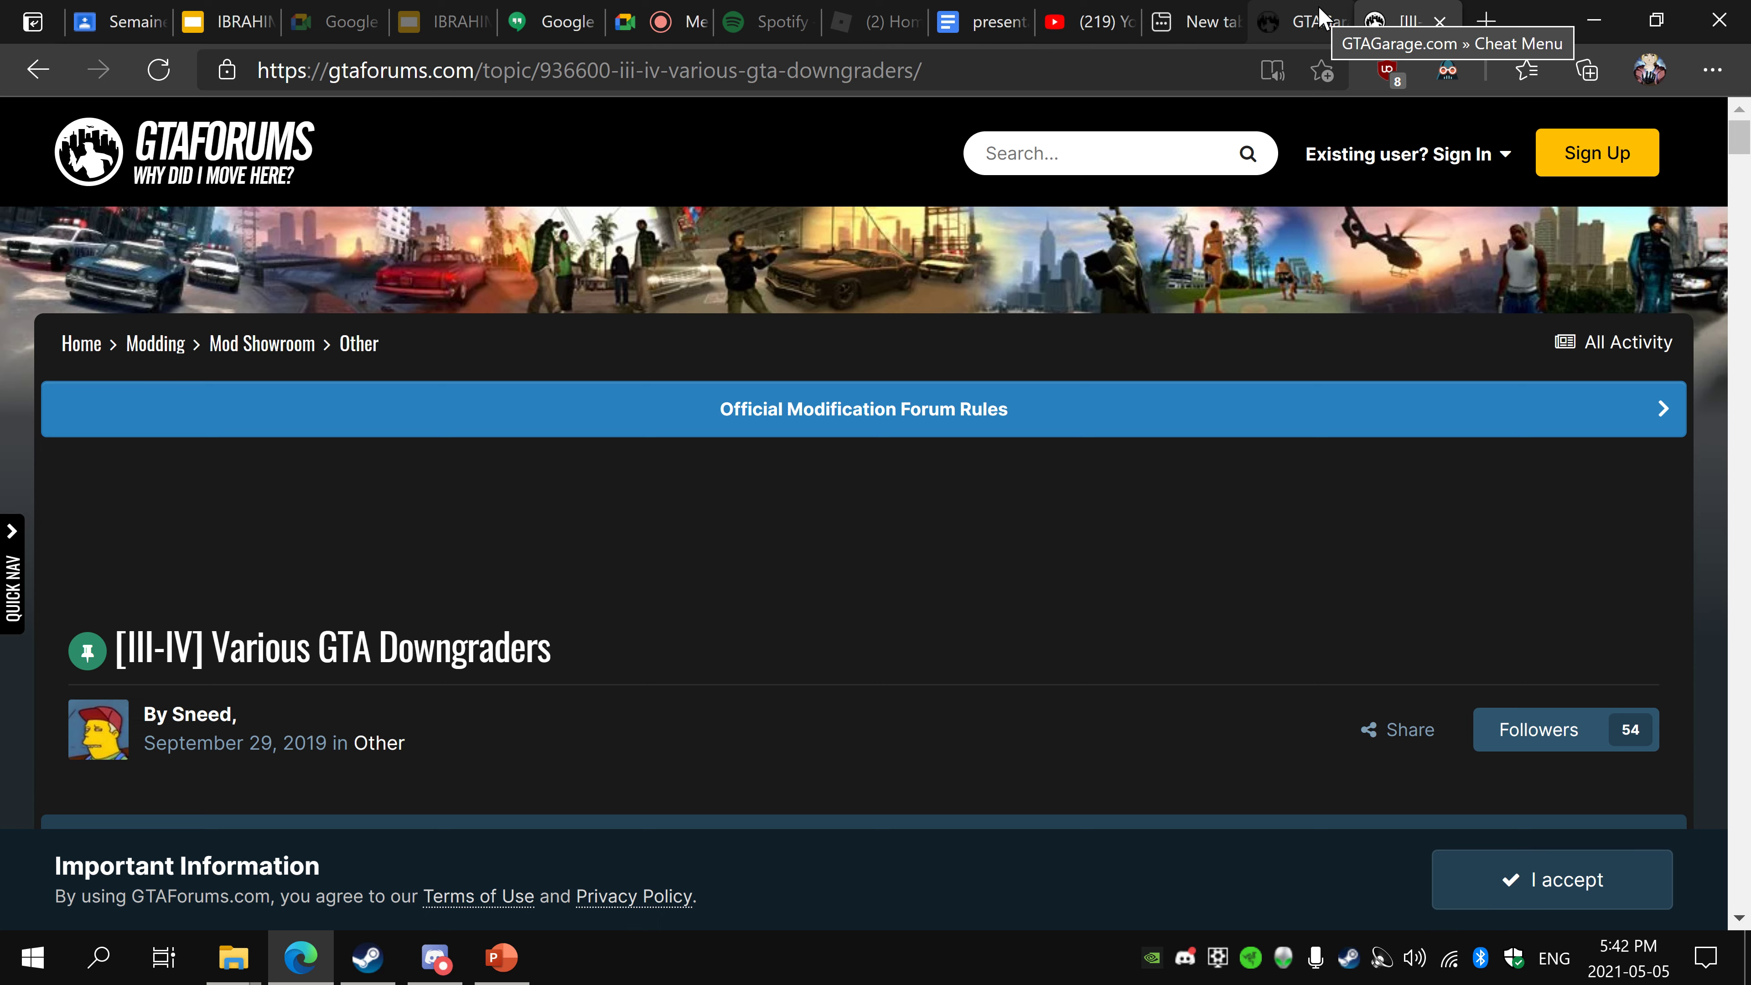
# - Go to cleo.li, the CLEO Library site, in a new tab
pyautogui.click(1488, 21)
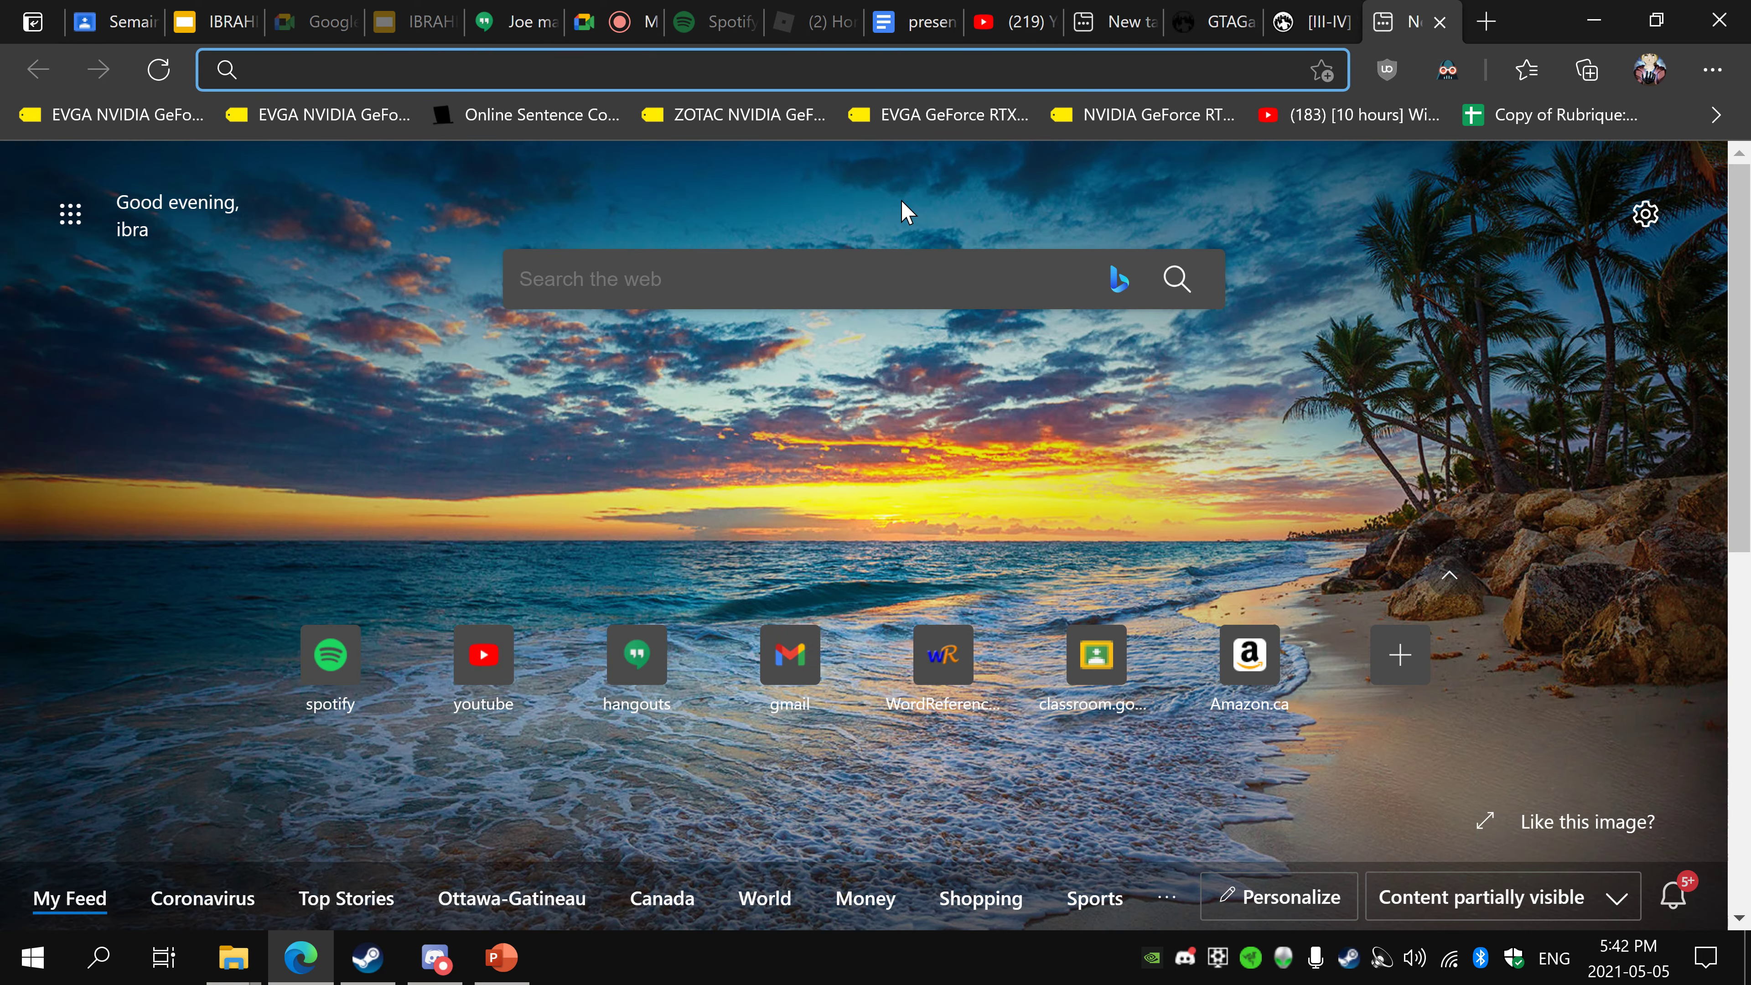
pyautogui.write('cleo.li')
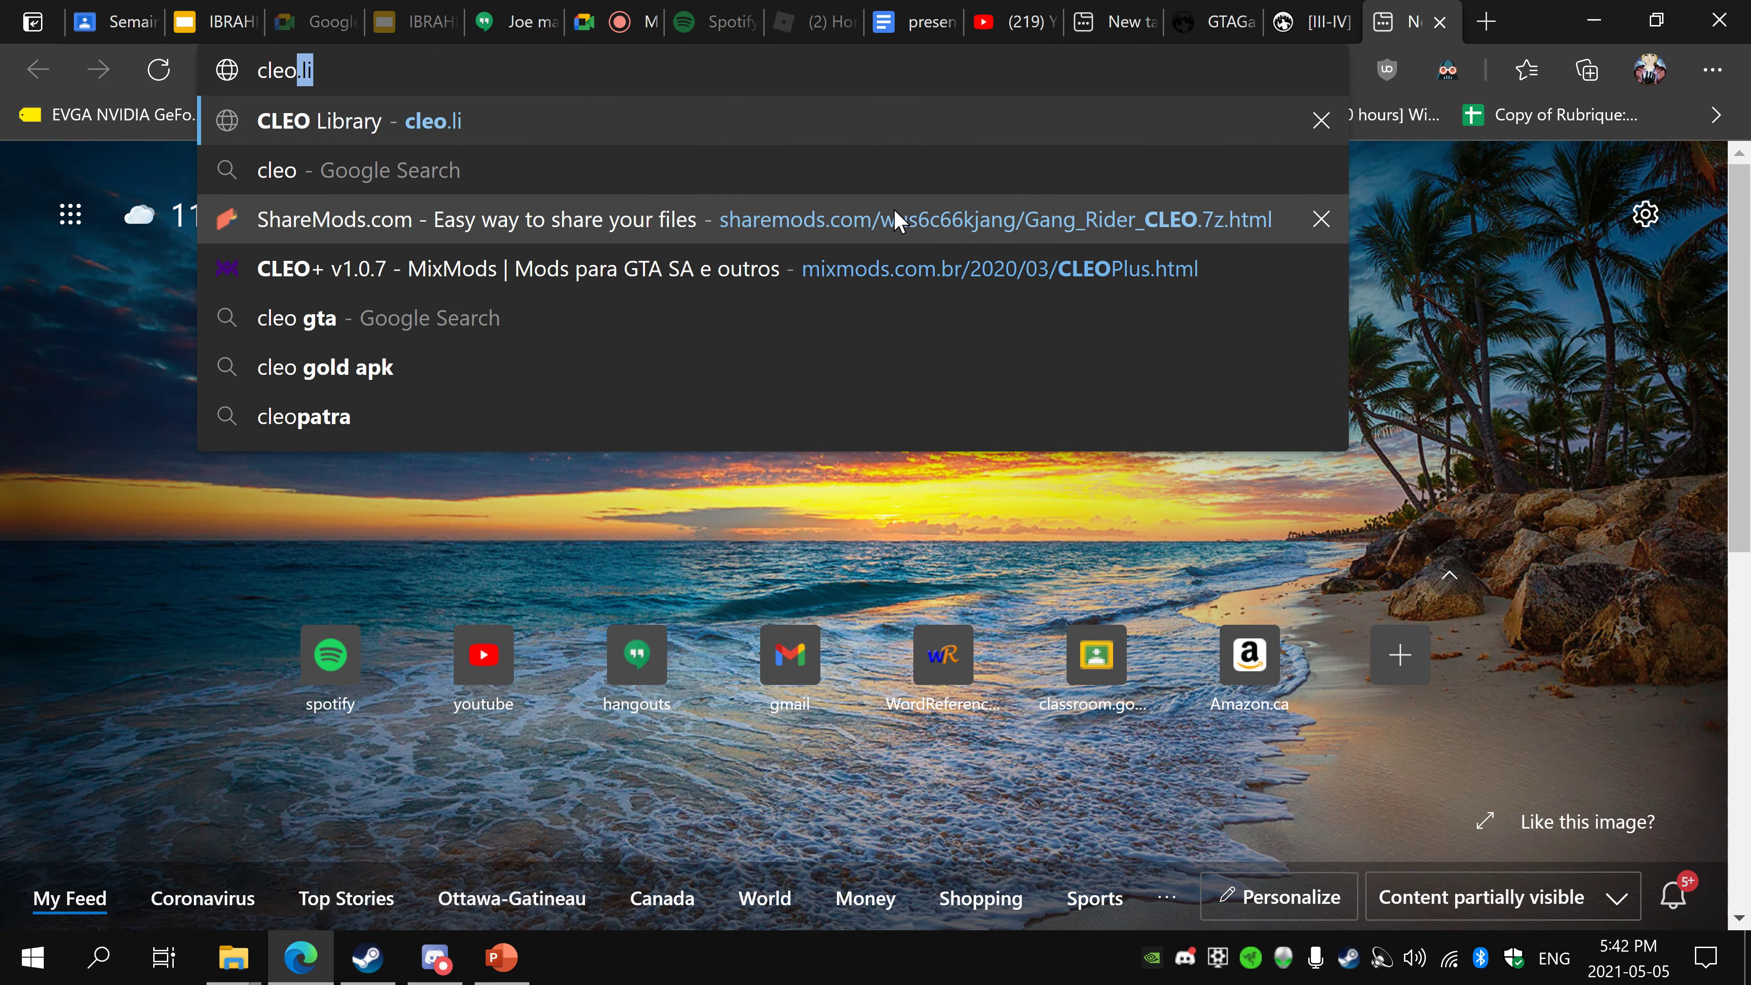
pyautogui.press('Return')
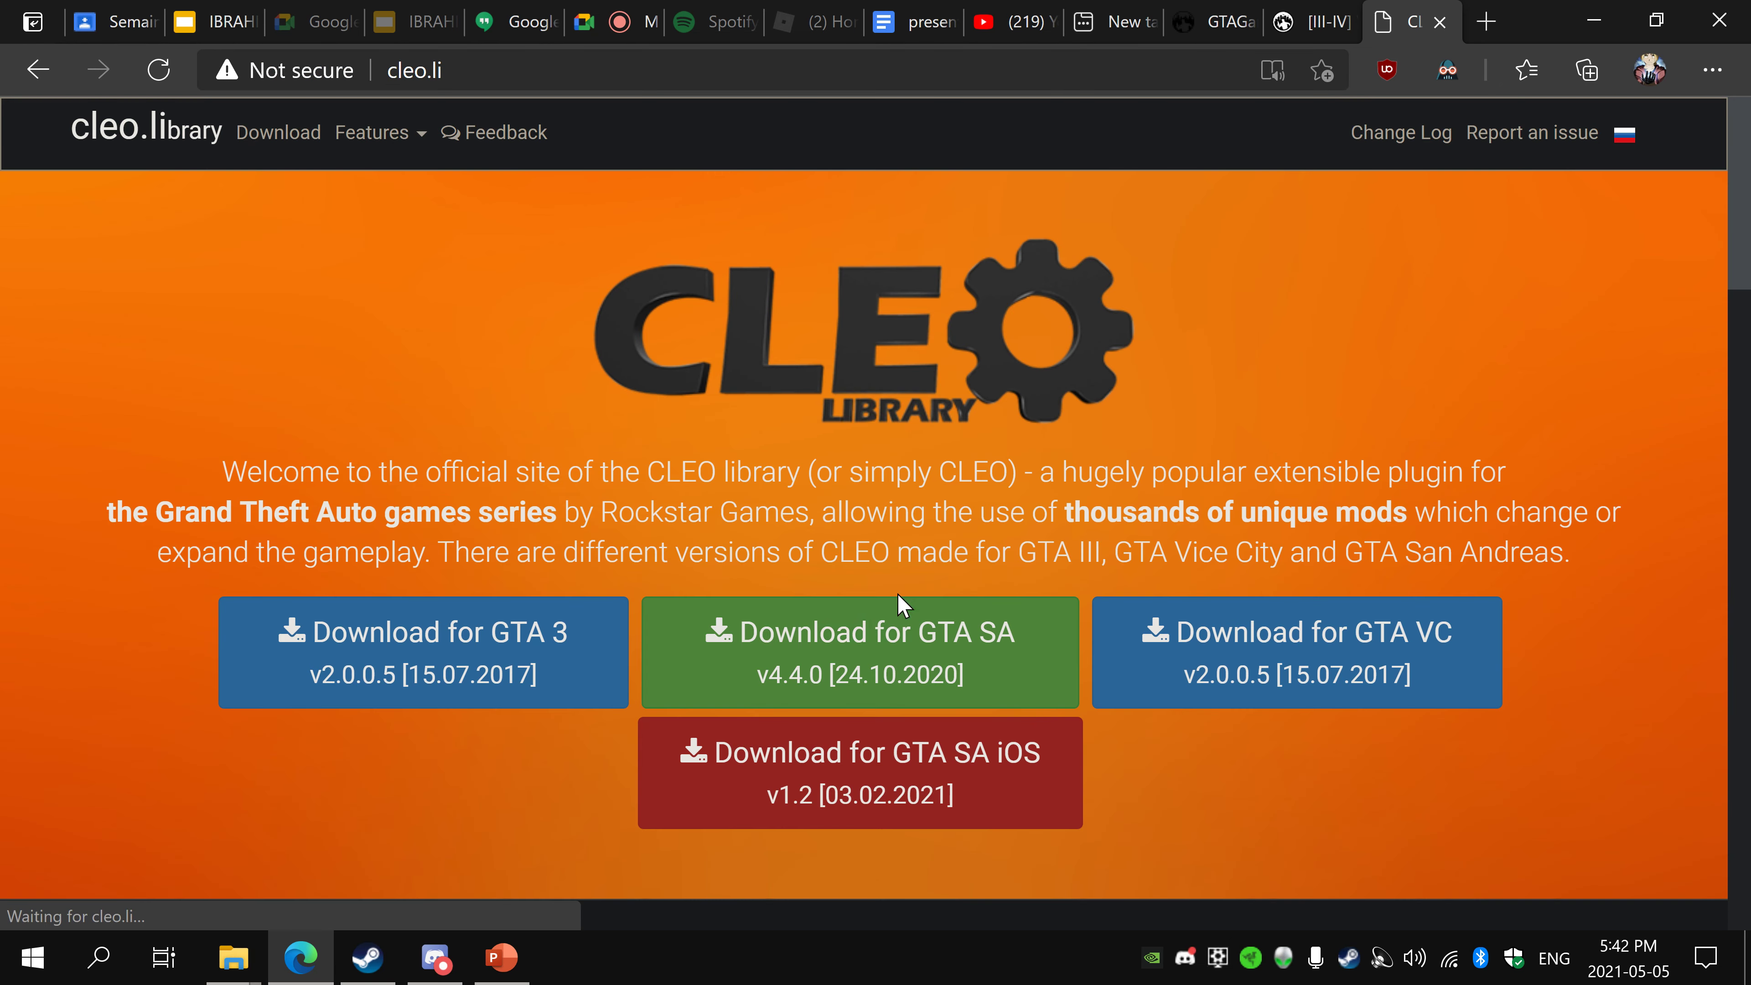
pyautogui.doubleClick(965, 460)
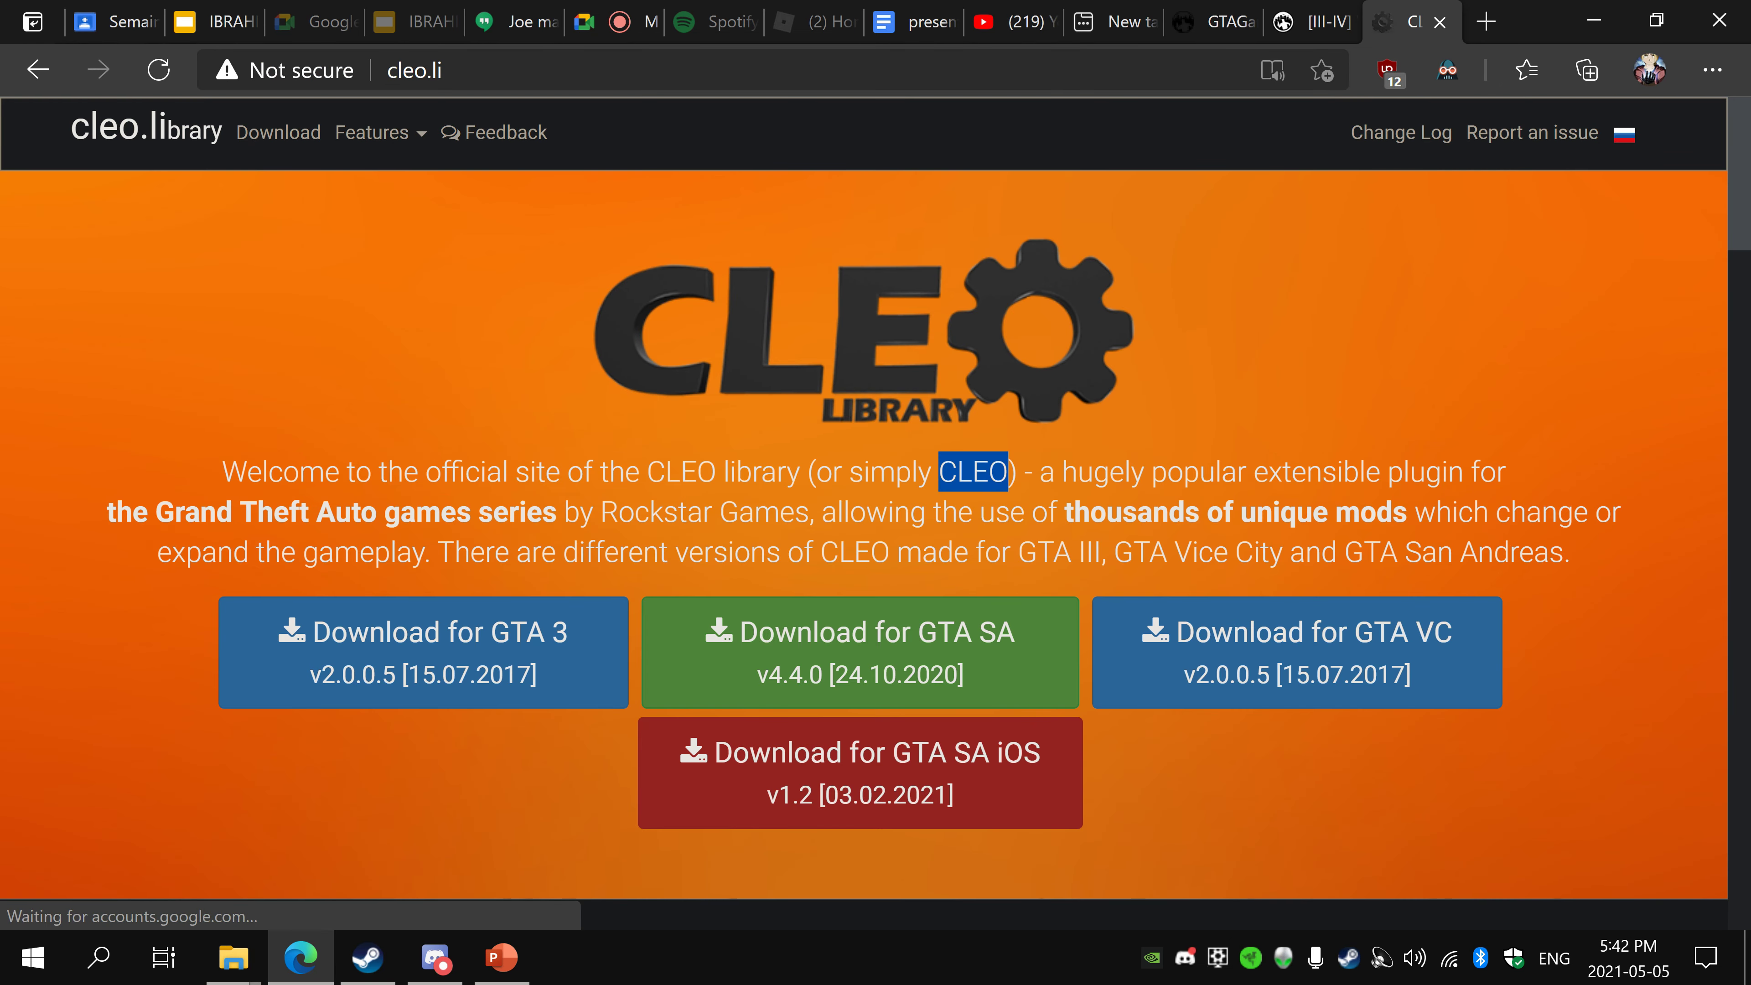
pyautogui.click(966, 472)
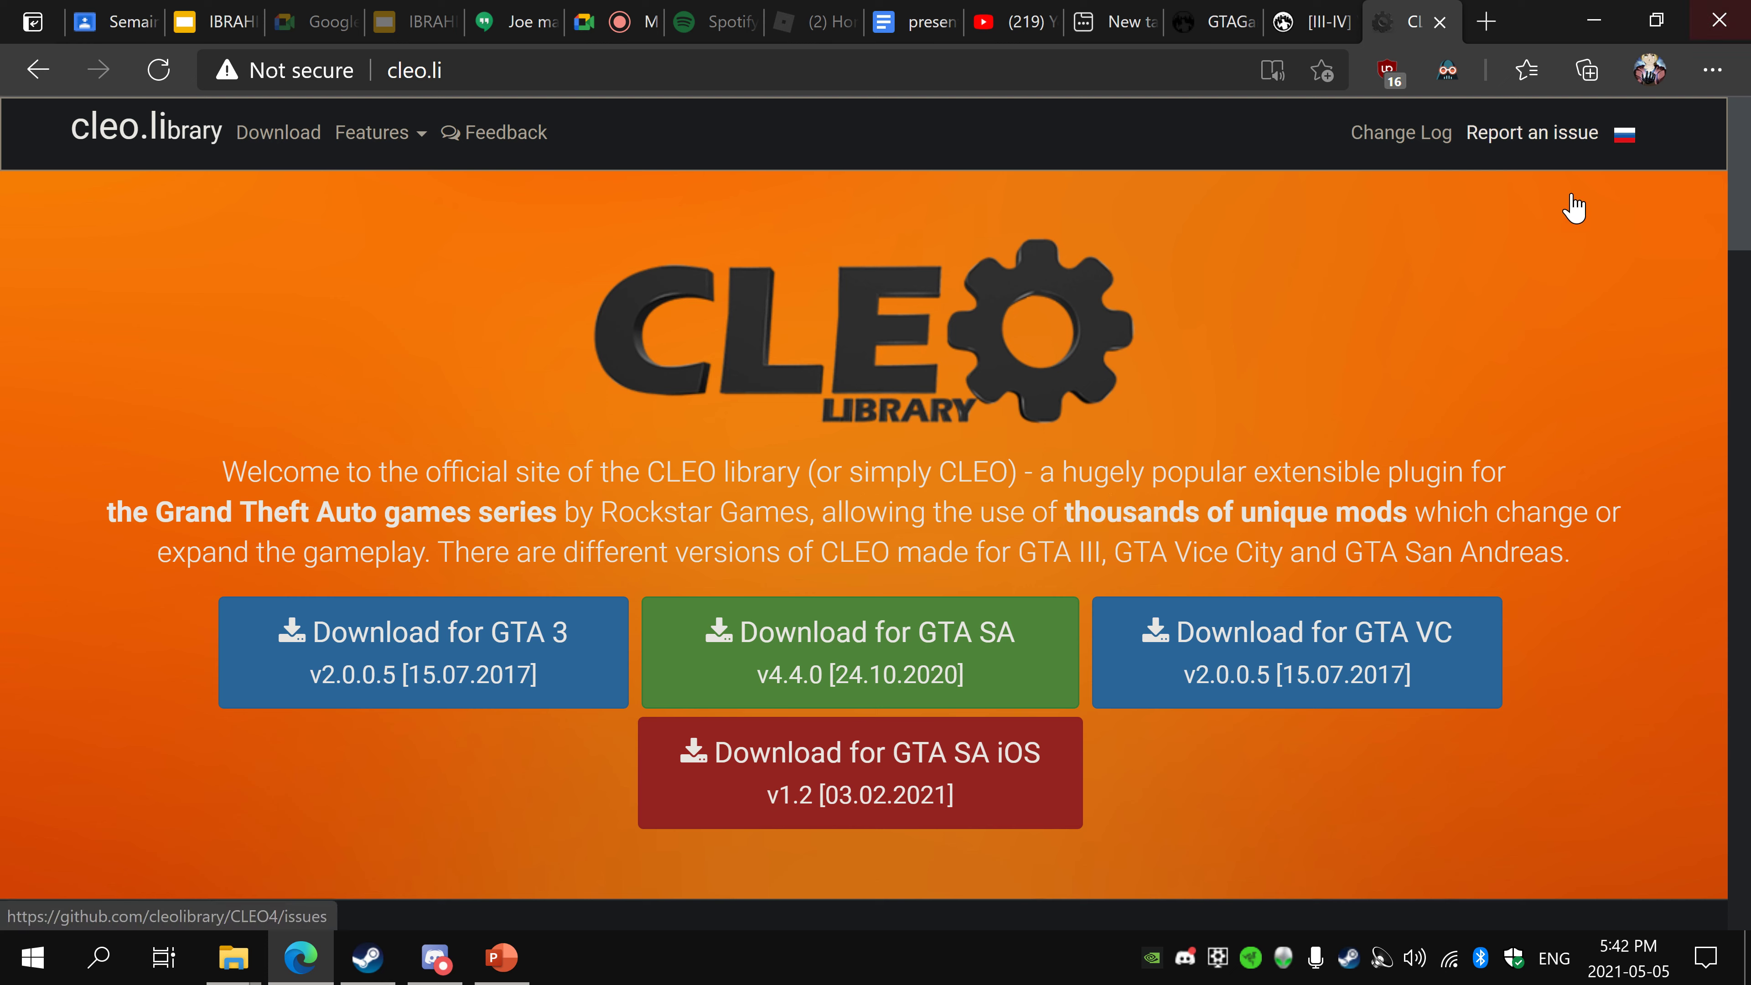
# - Download CLEO for GTA SA and save CLEO4.zip
pyautogui.click(840, 663)
pyautogui.click(1439, 224)
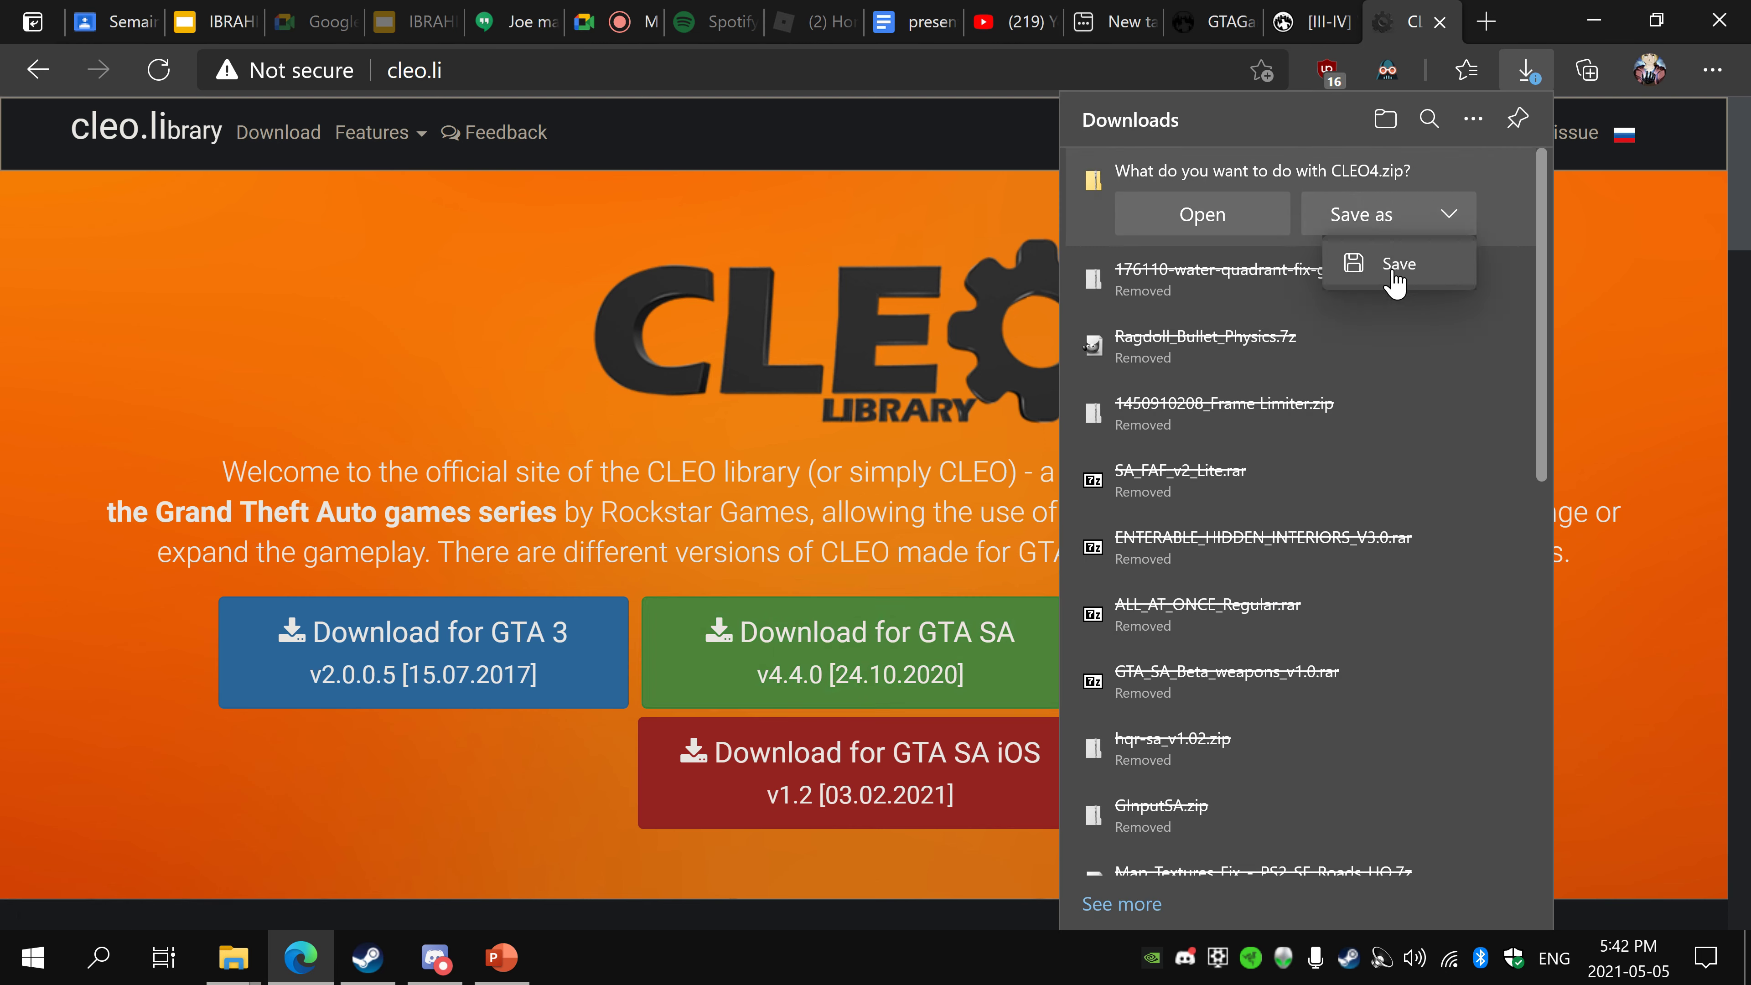
pyautogui.click(1379, 263)
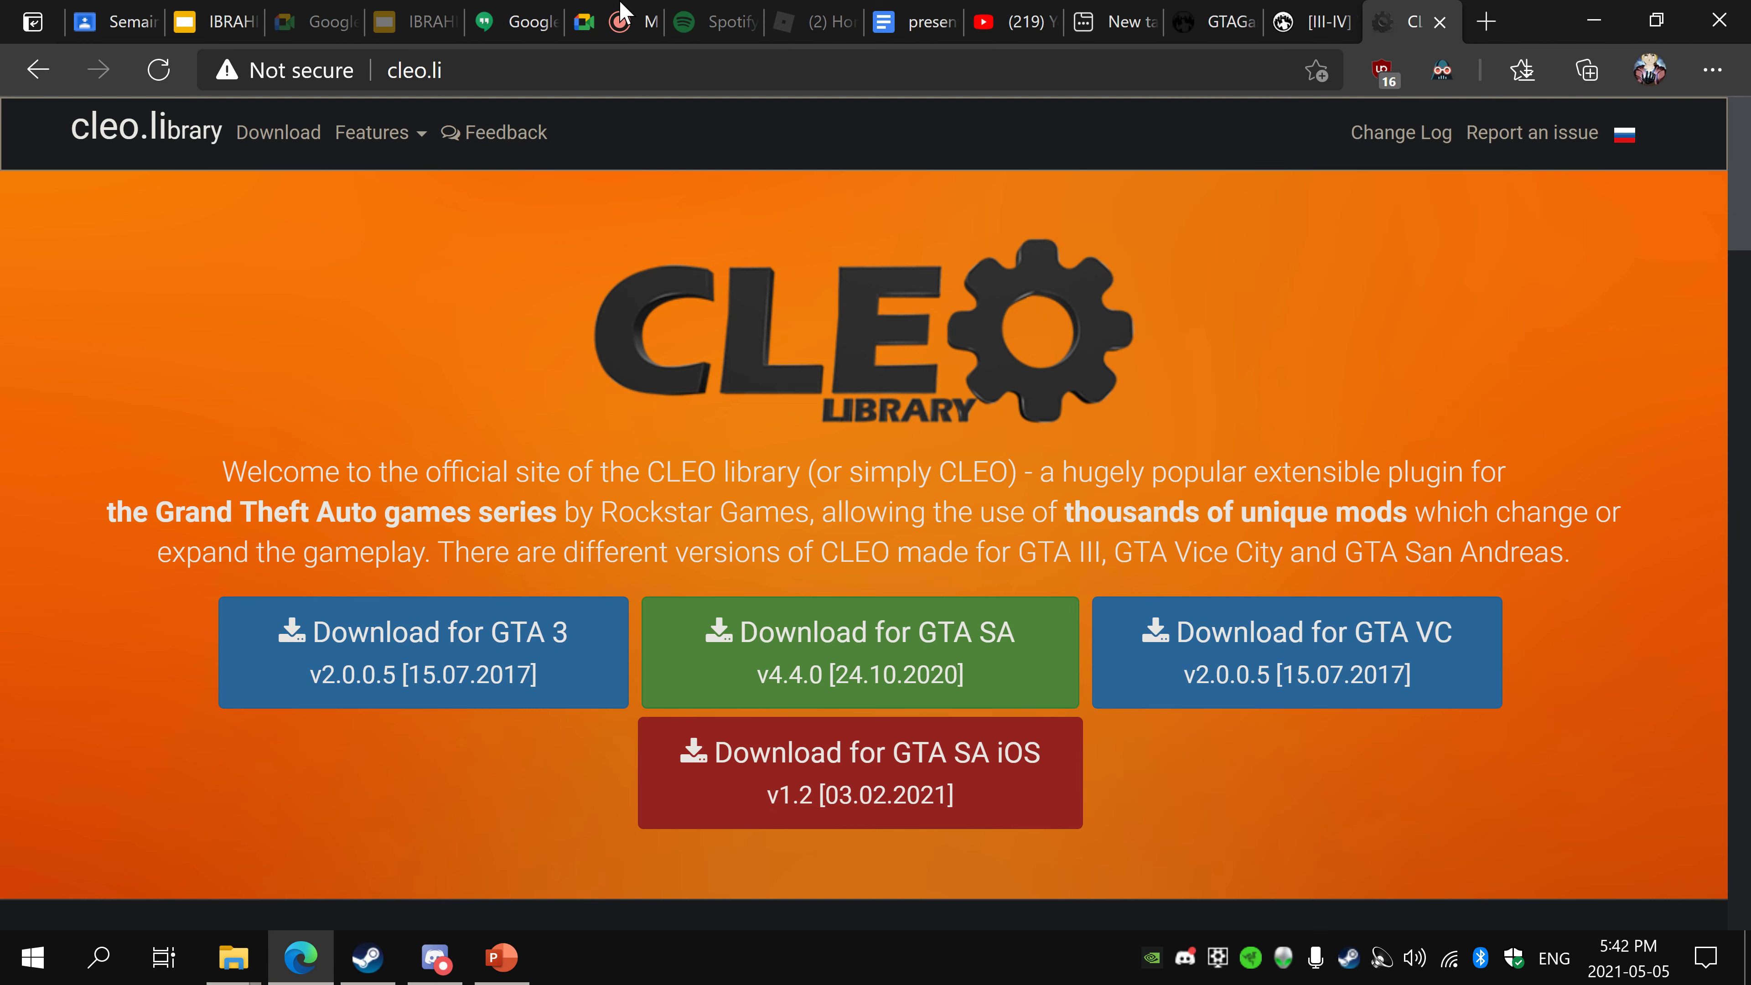
# - Extract CLEO4.zip in Downloads into a CLEO4 folder
pyautogui.moveTo(233, 957)
pyautogui.click(351, 840)
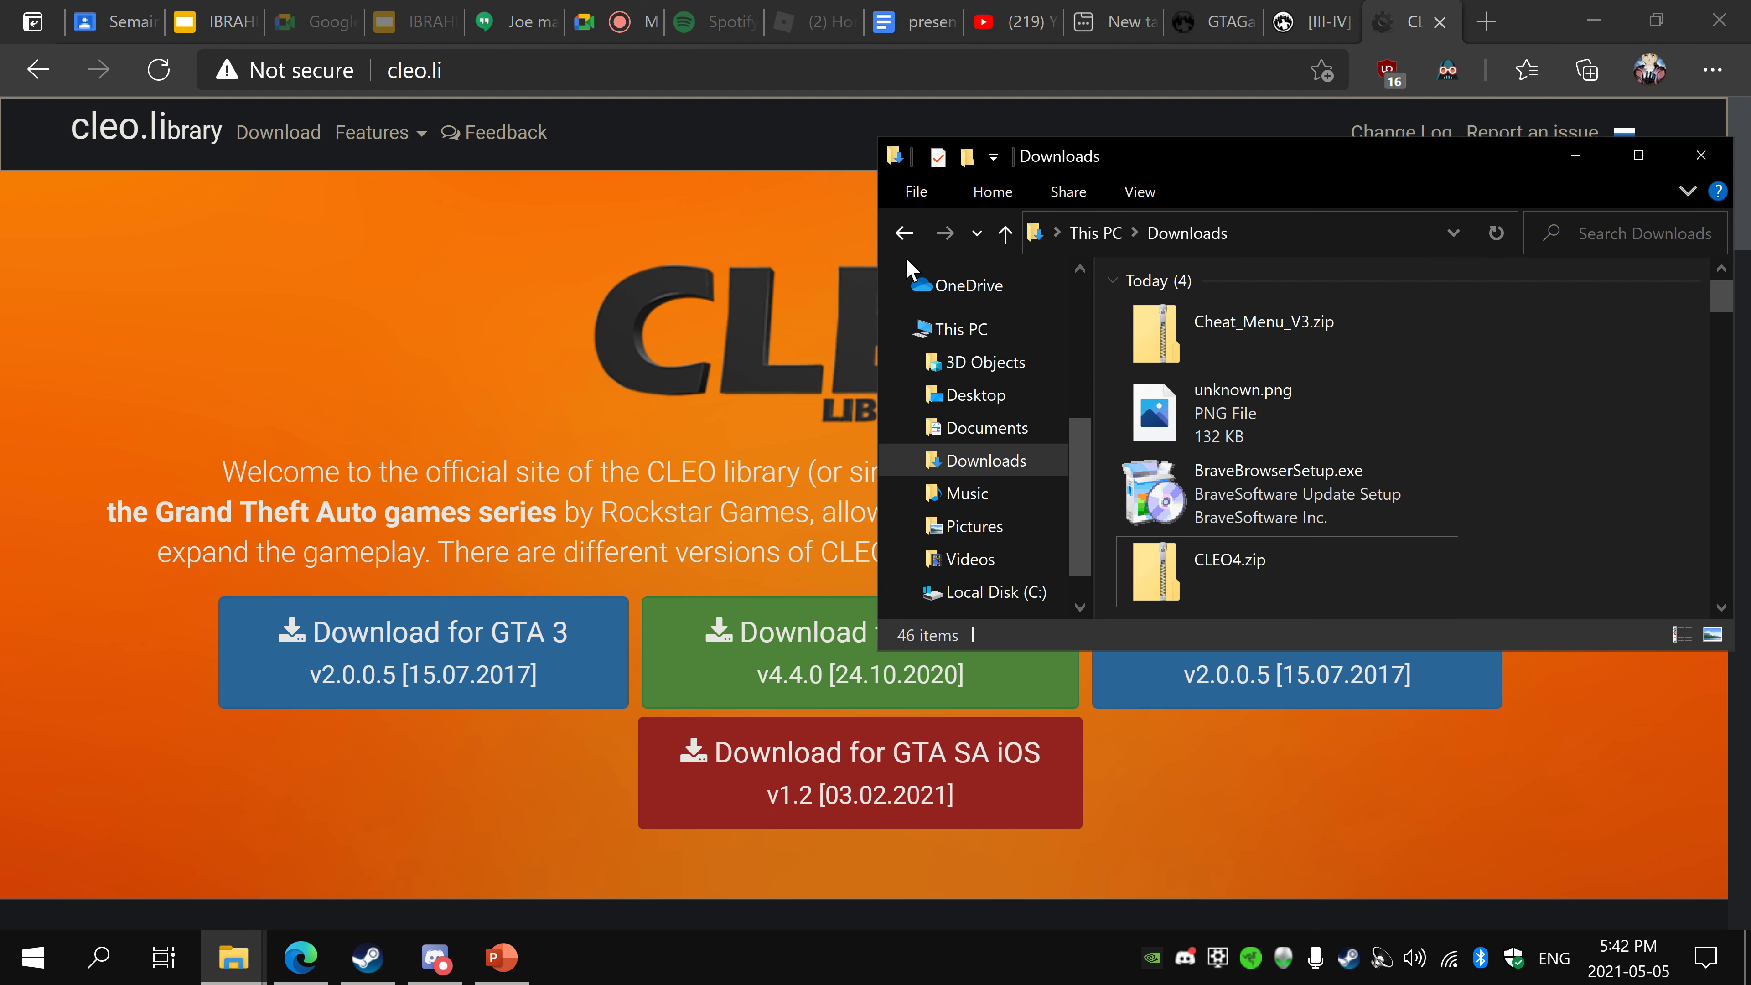
pyautogui.click(1208, 593)
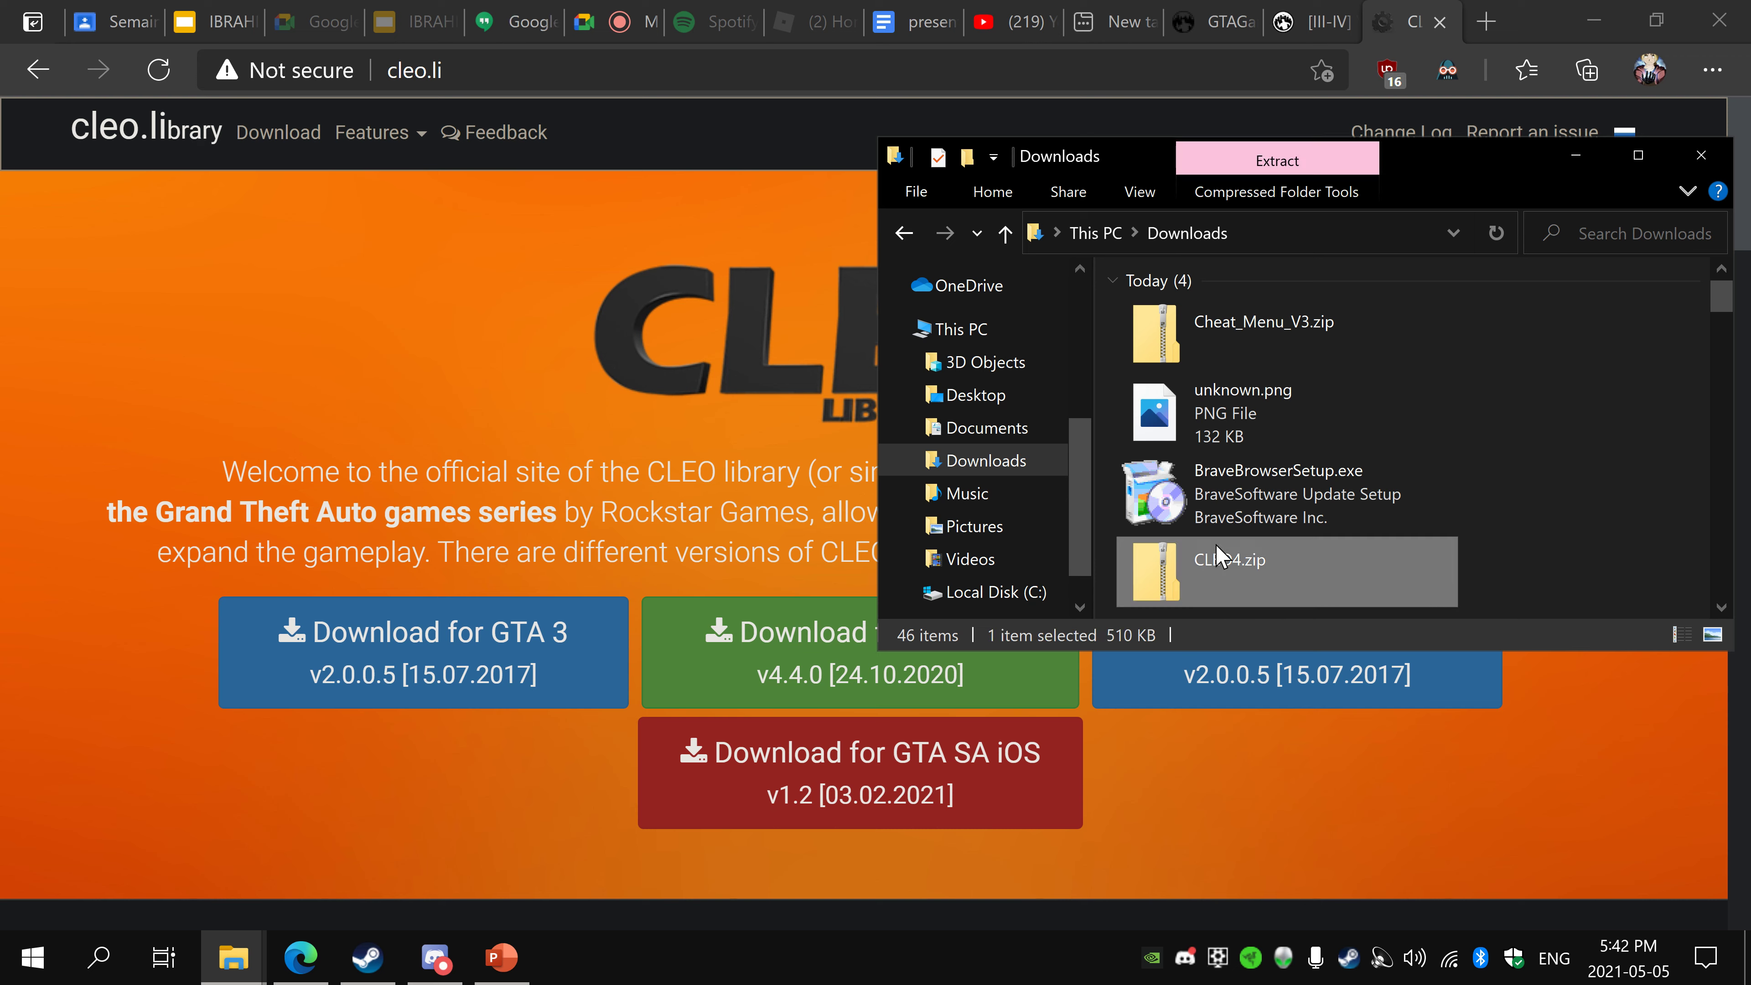
pyautogui.click(1221, 527)
pyautogui.rightClick(1221, 528)
pyautogui.click(1167, 566)
pyautogui.rightClick(1171, 573)
pyautogui.moveTo(1296, 442)
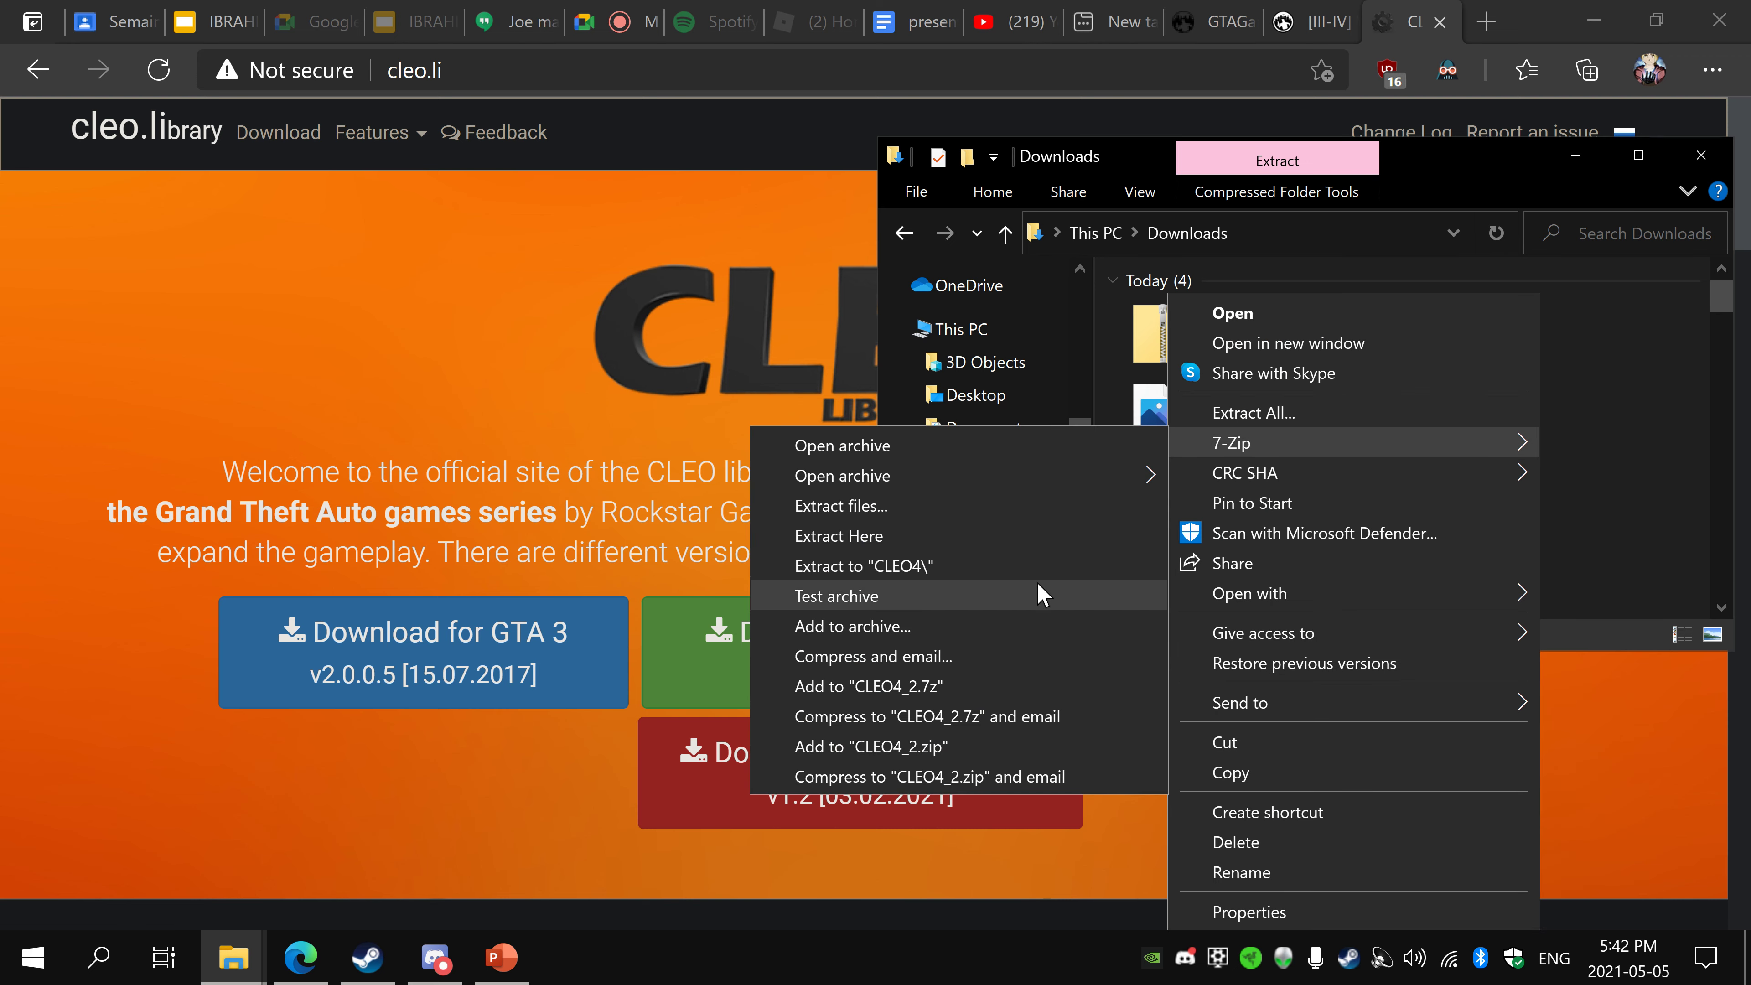
pyautogui.click(1042, 566)
# - Check cleo.asi, vorbisFile.dll and vorbisHooked.dll in the CLEO4 folder, then close the window
pyautogui.doubleClick(1227, 461)
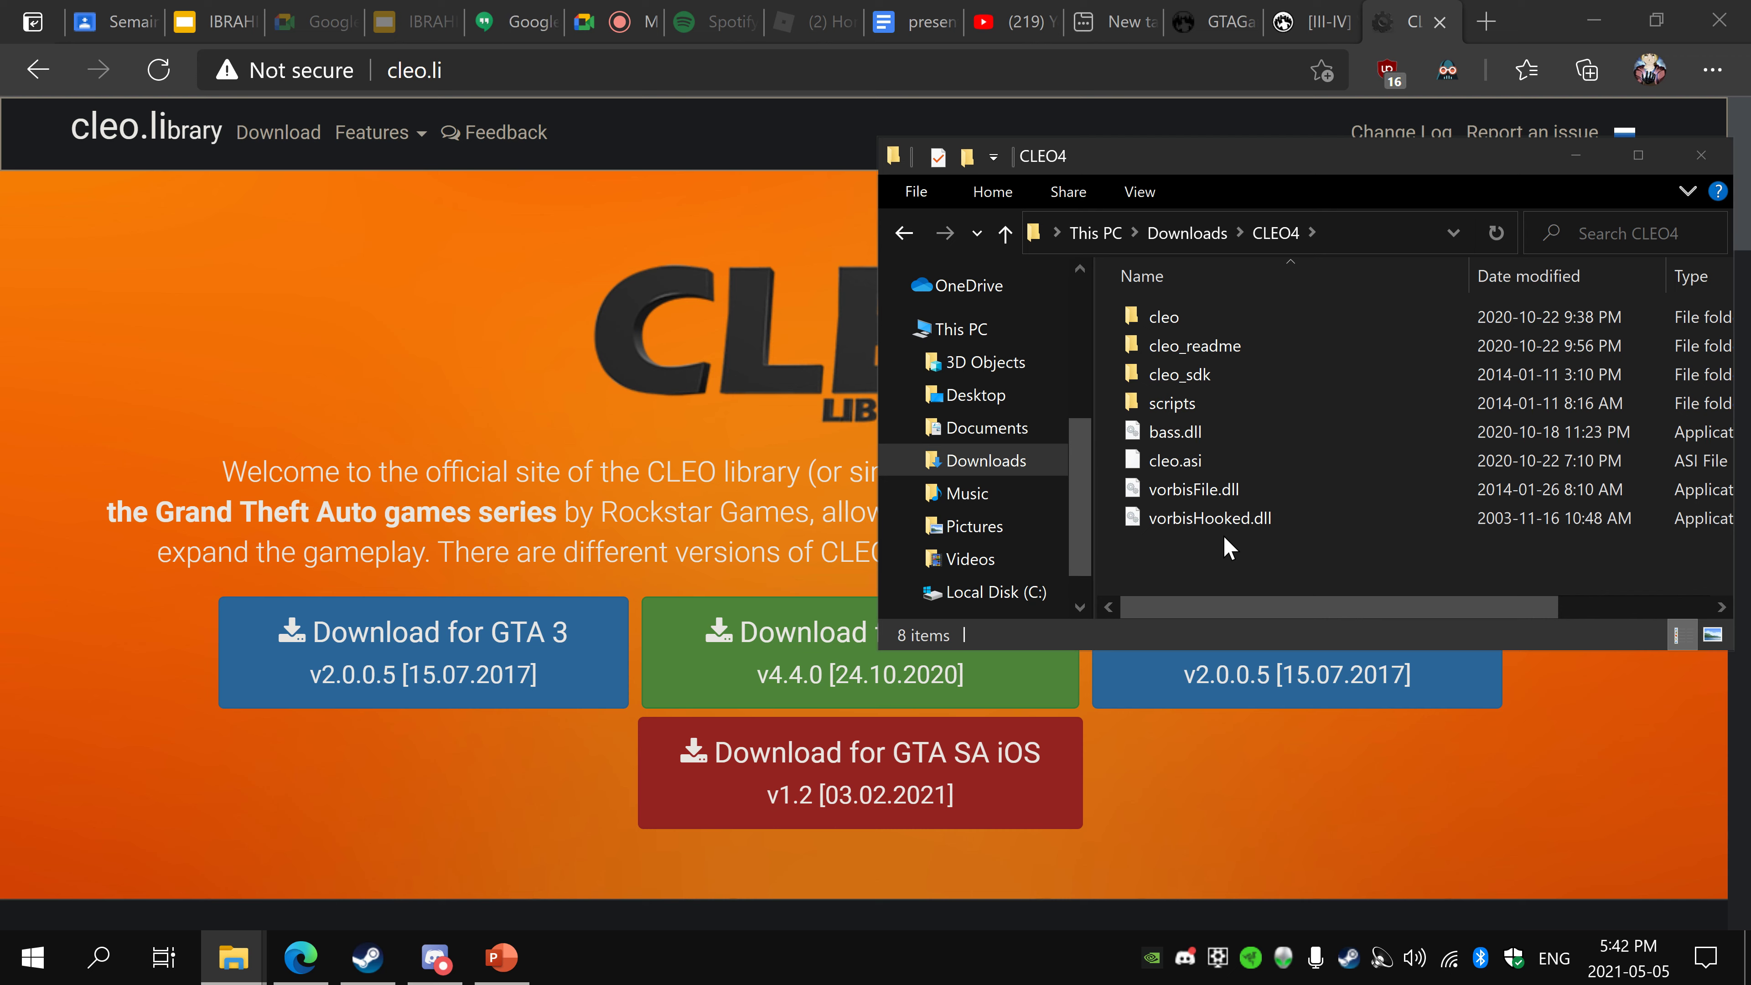
pyautogui.click(1222, 521)
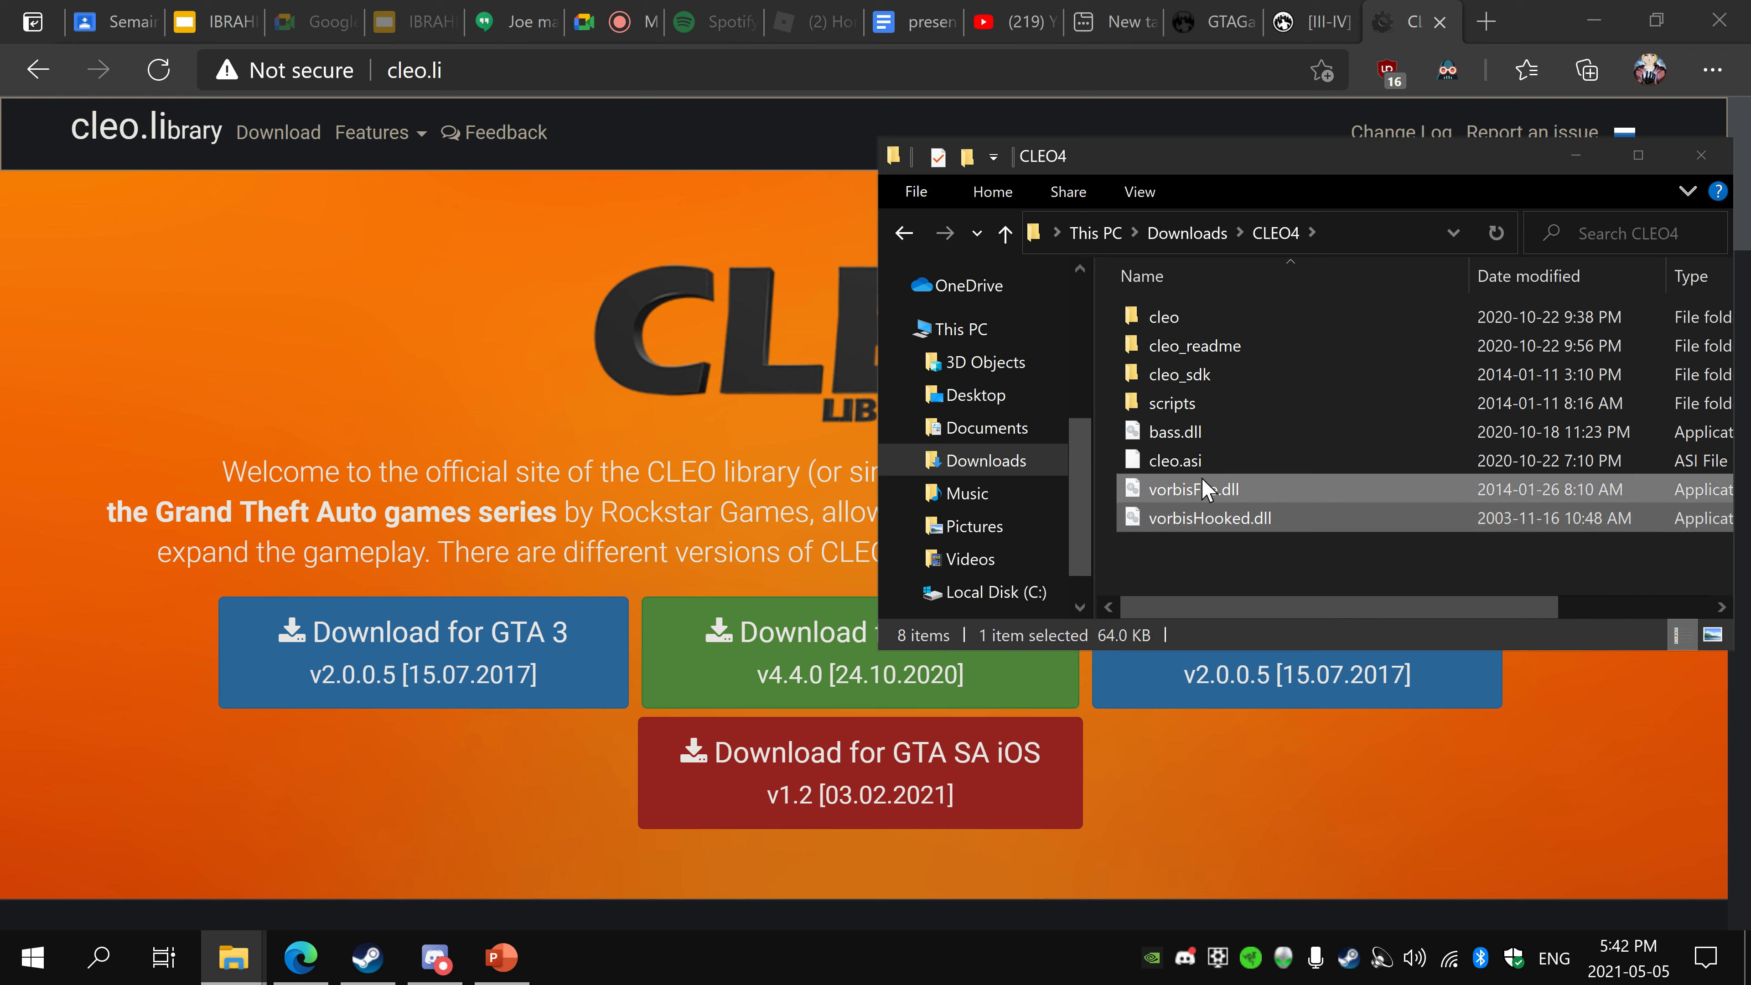
pyautogui.keyDown('shift'); pyautogui.click(1196, 490); pyautogui.keyUp('shift')
pyautogui.keyDown('shift'); pyautogui.click(1187, 469); pyautogui.keyUp('shift')
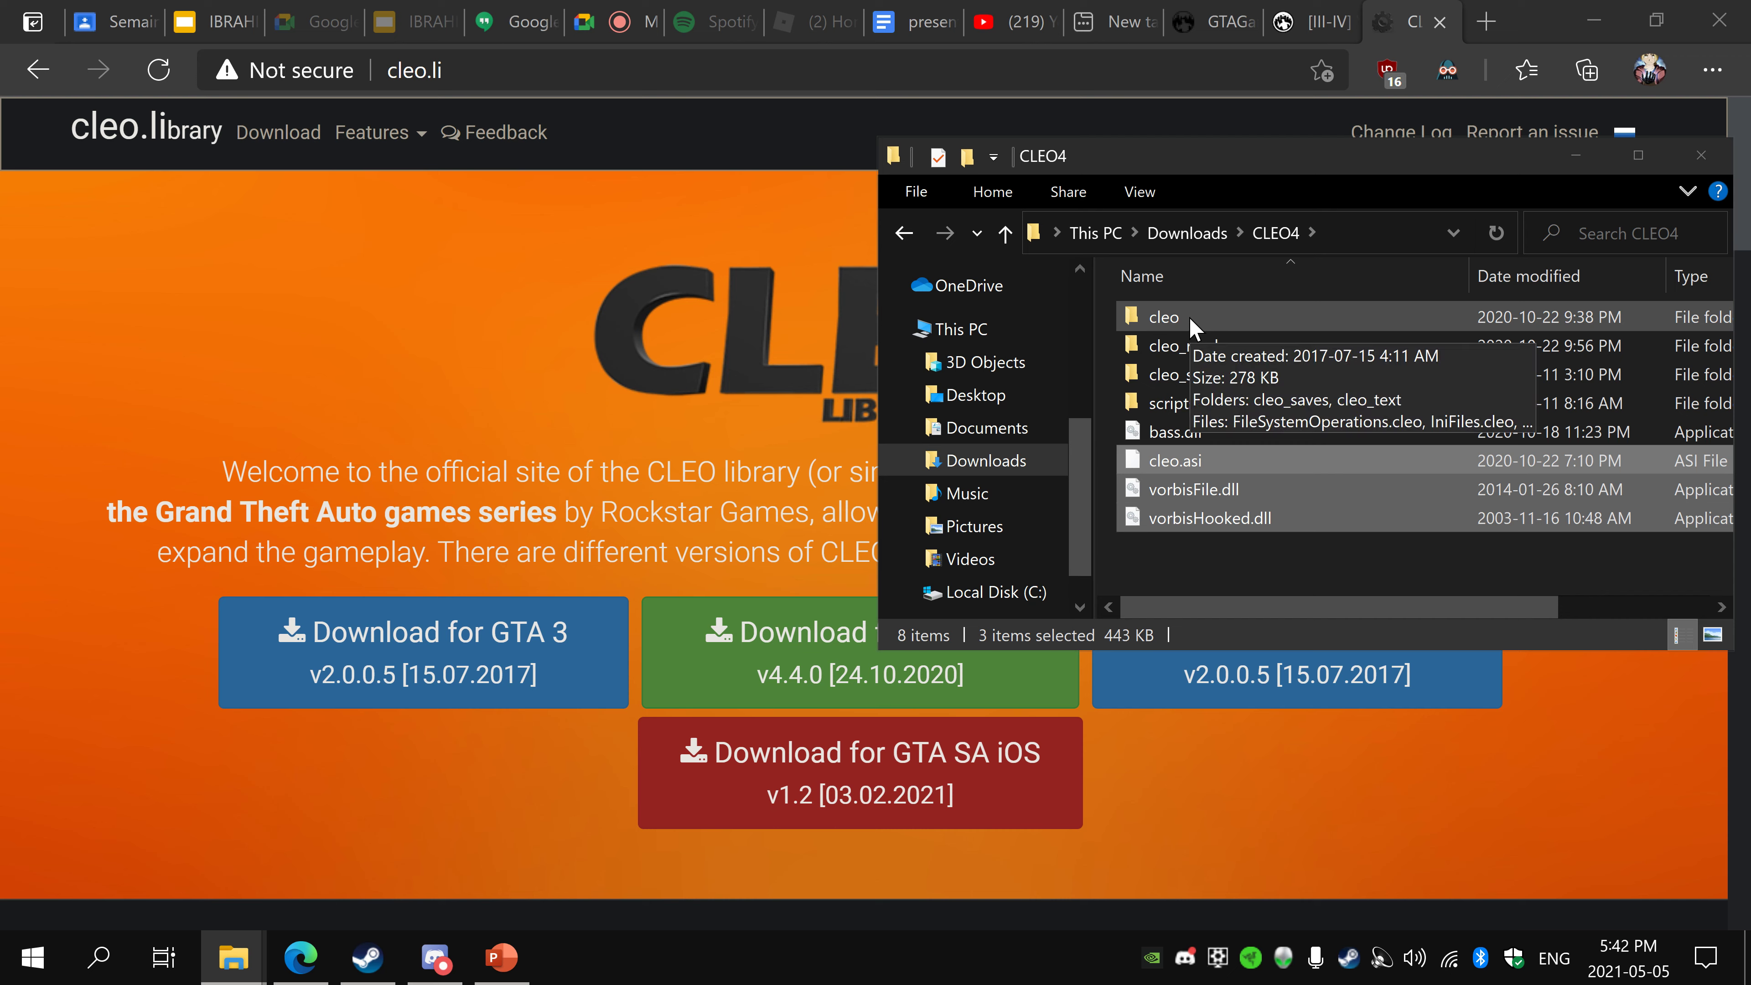
pyautogui.click(1200, 586)
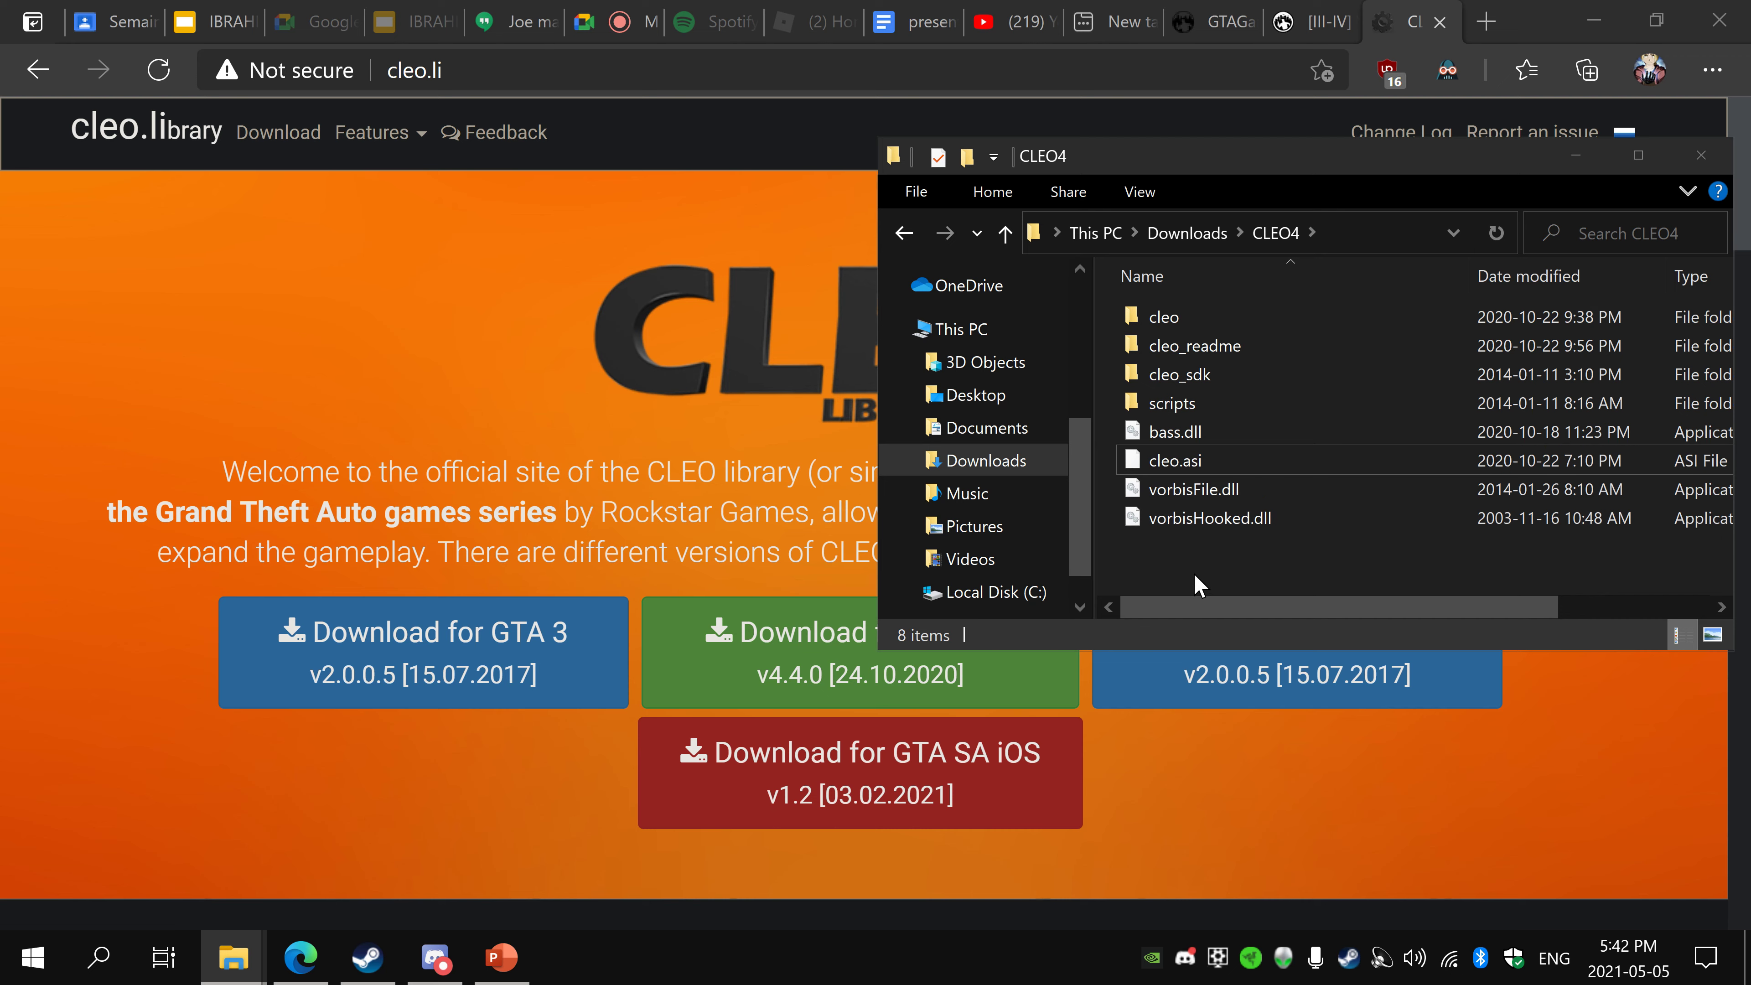
pyautogui.moveTo(1410, 163); pyautogui.dragTo(1195, 187)
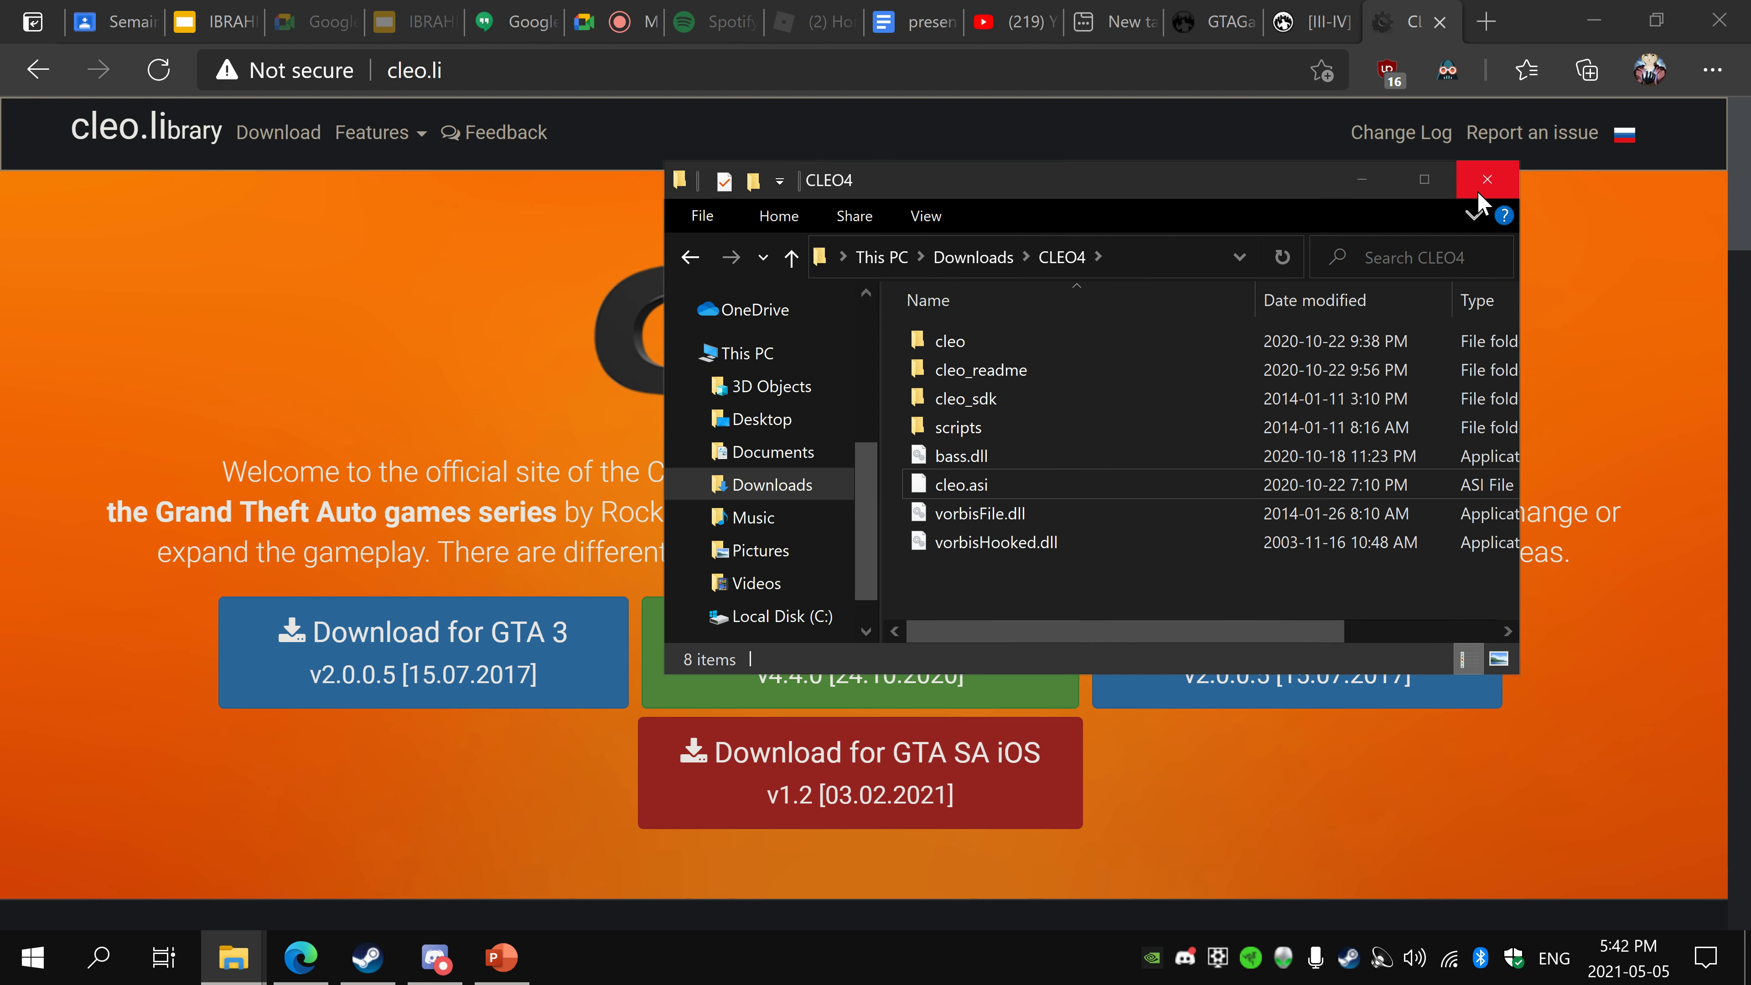
pyautogui.click(1486, 180)
pyautogui.middleClick(1420, 7)
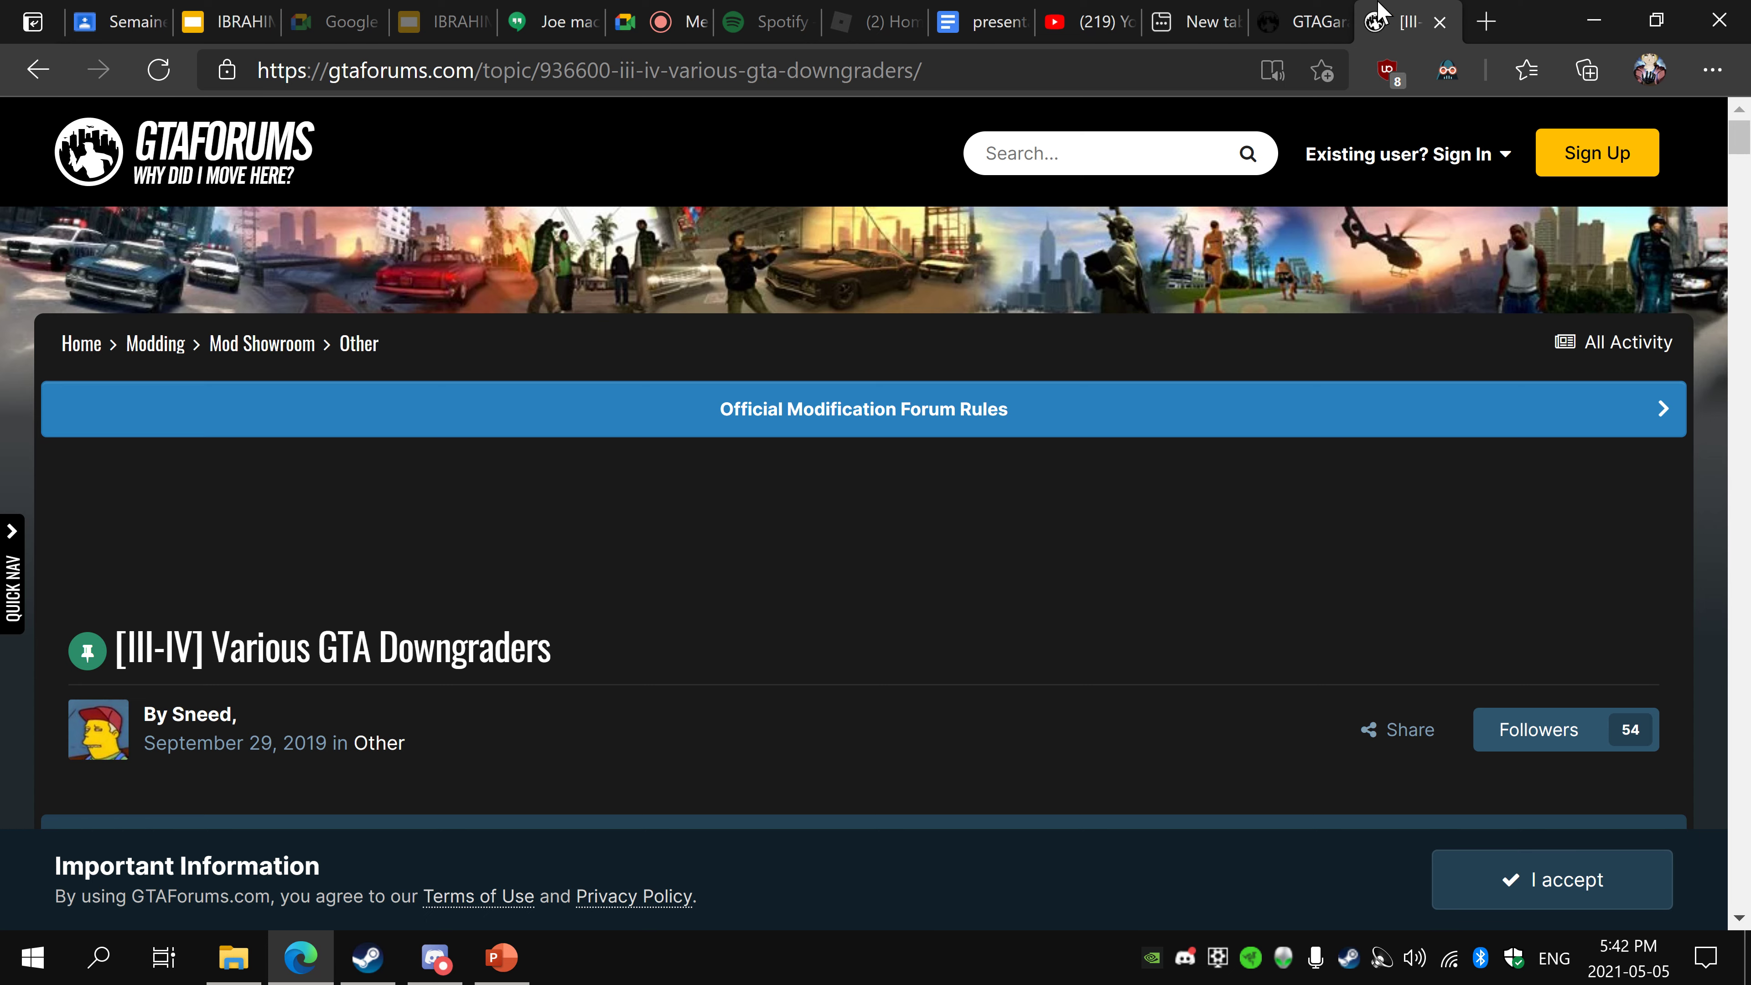
# - Download Cheat Menu V3 from the GTAGarage mod page and save the zip
pyautogui.click(1306, 21)
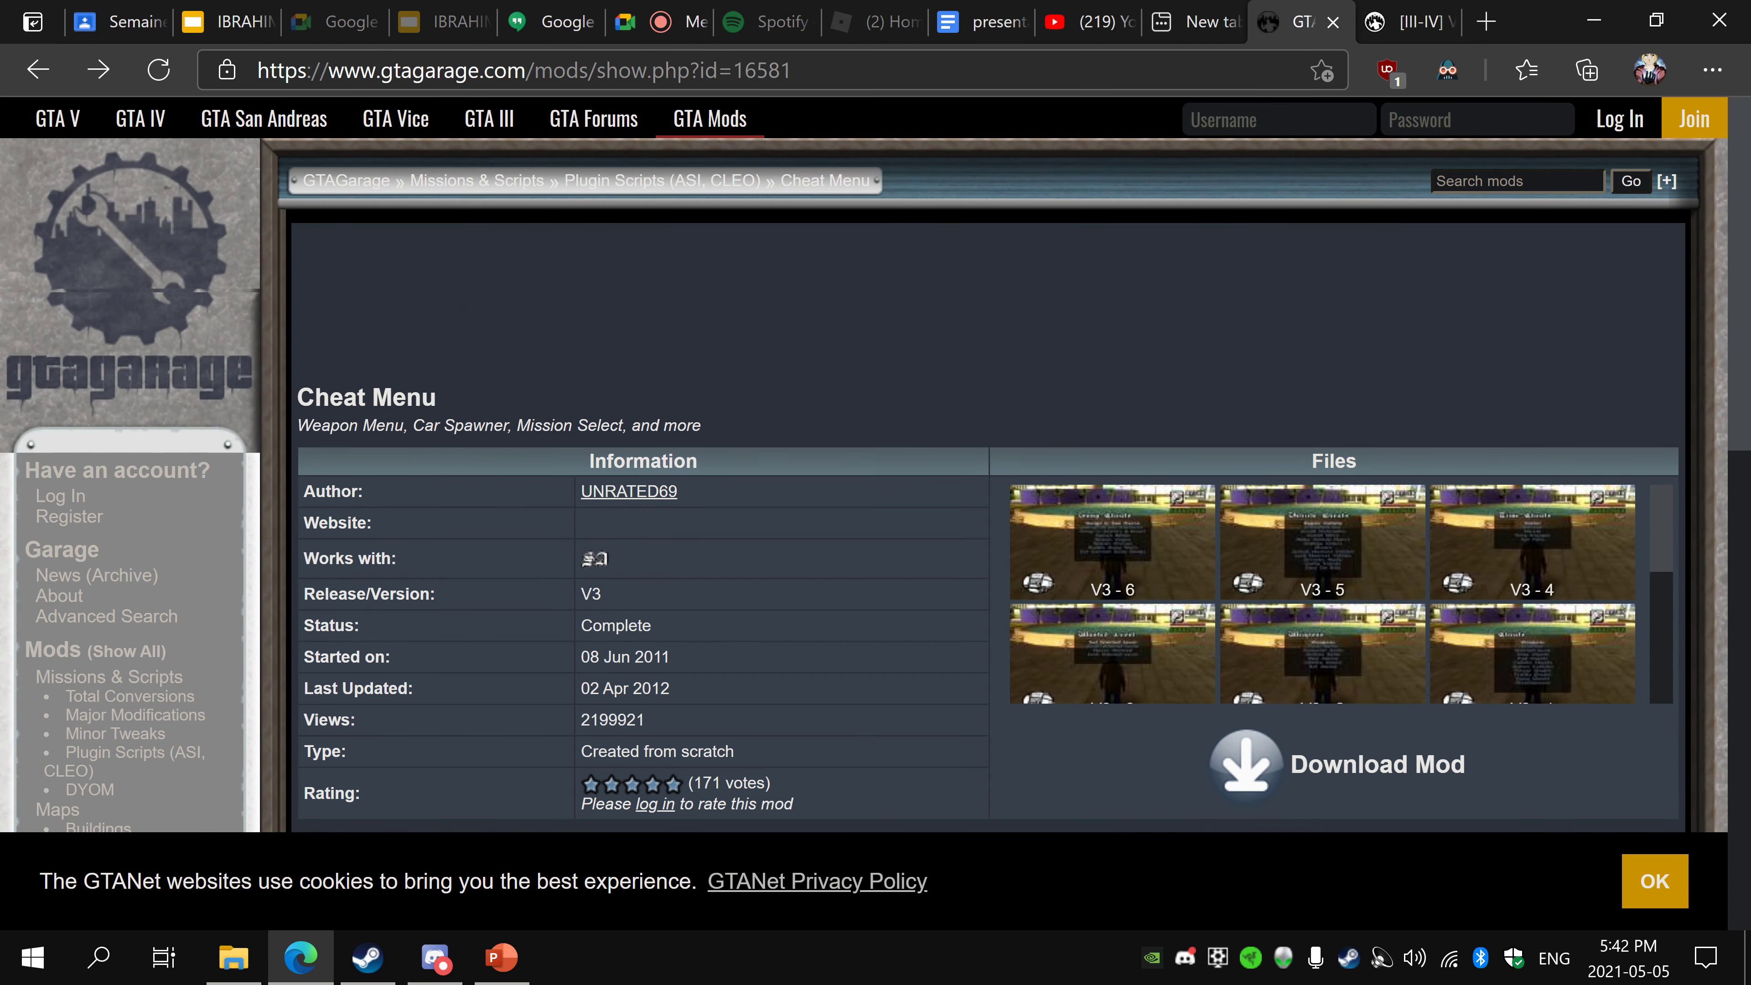
pyautogui.scroll(-2, 1134, 377)
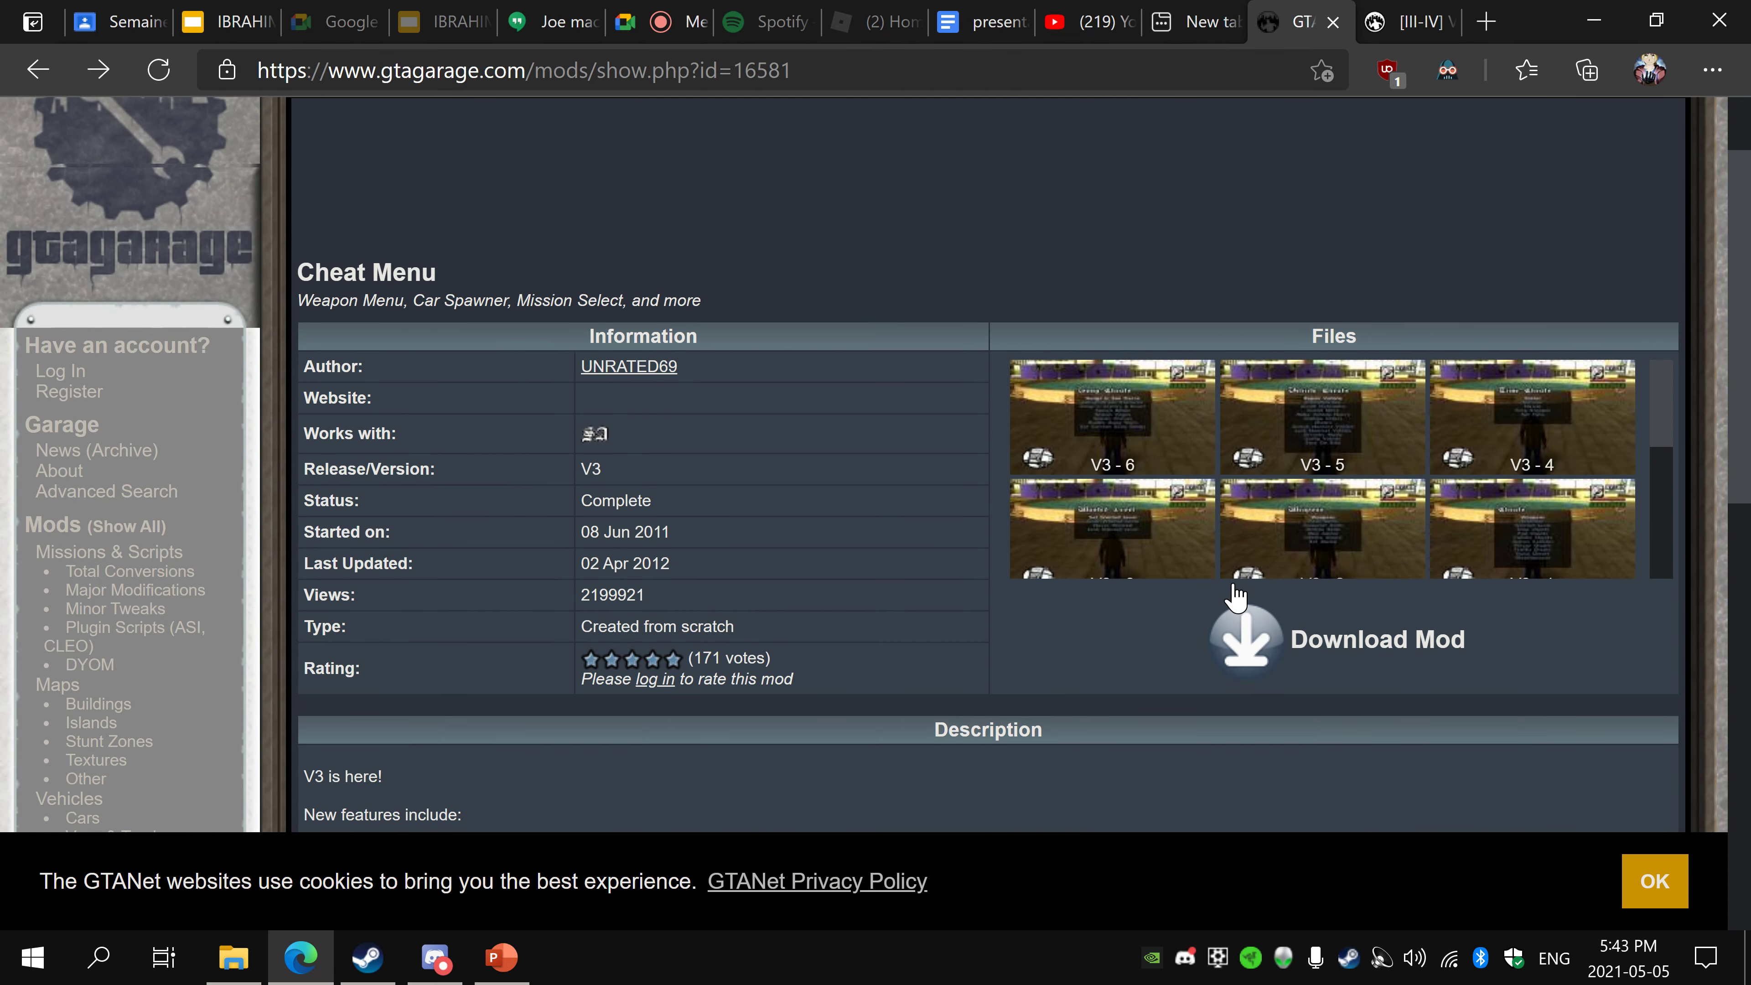
pyautogui.click(1270, 629)
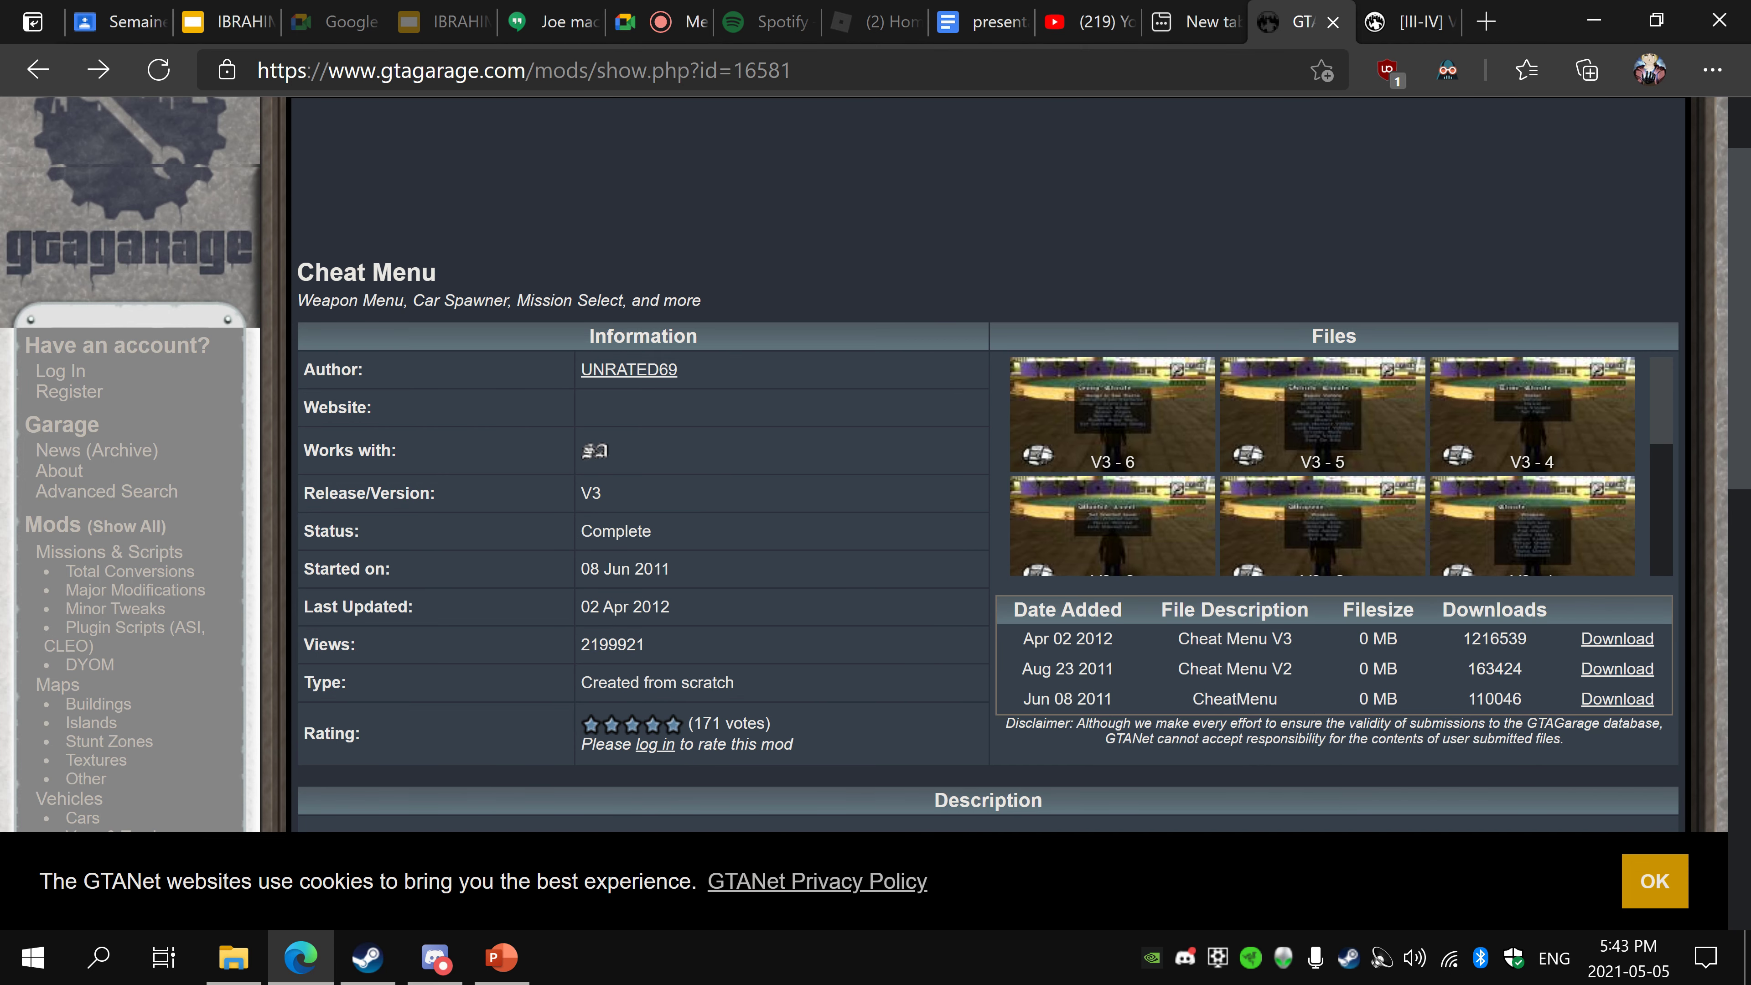
pyautogui.click(1616, 639)
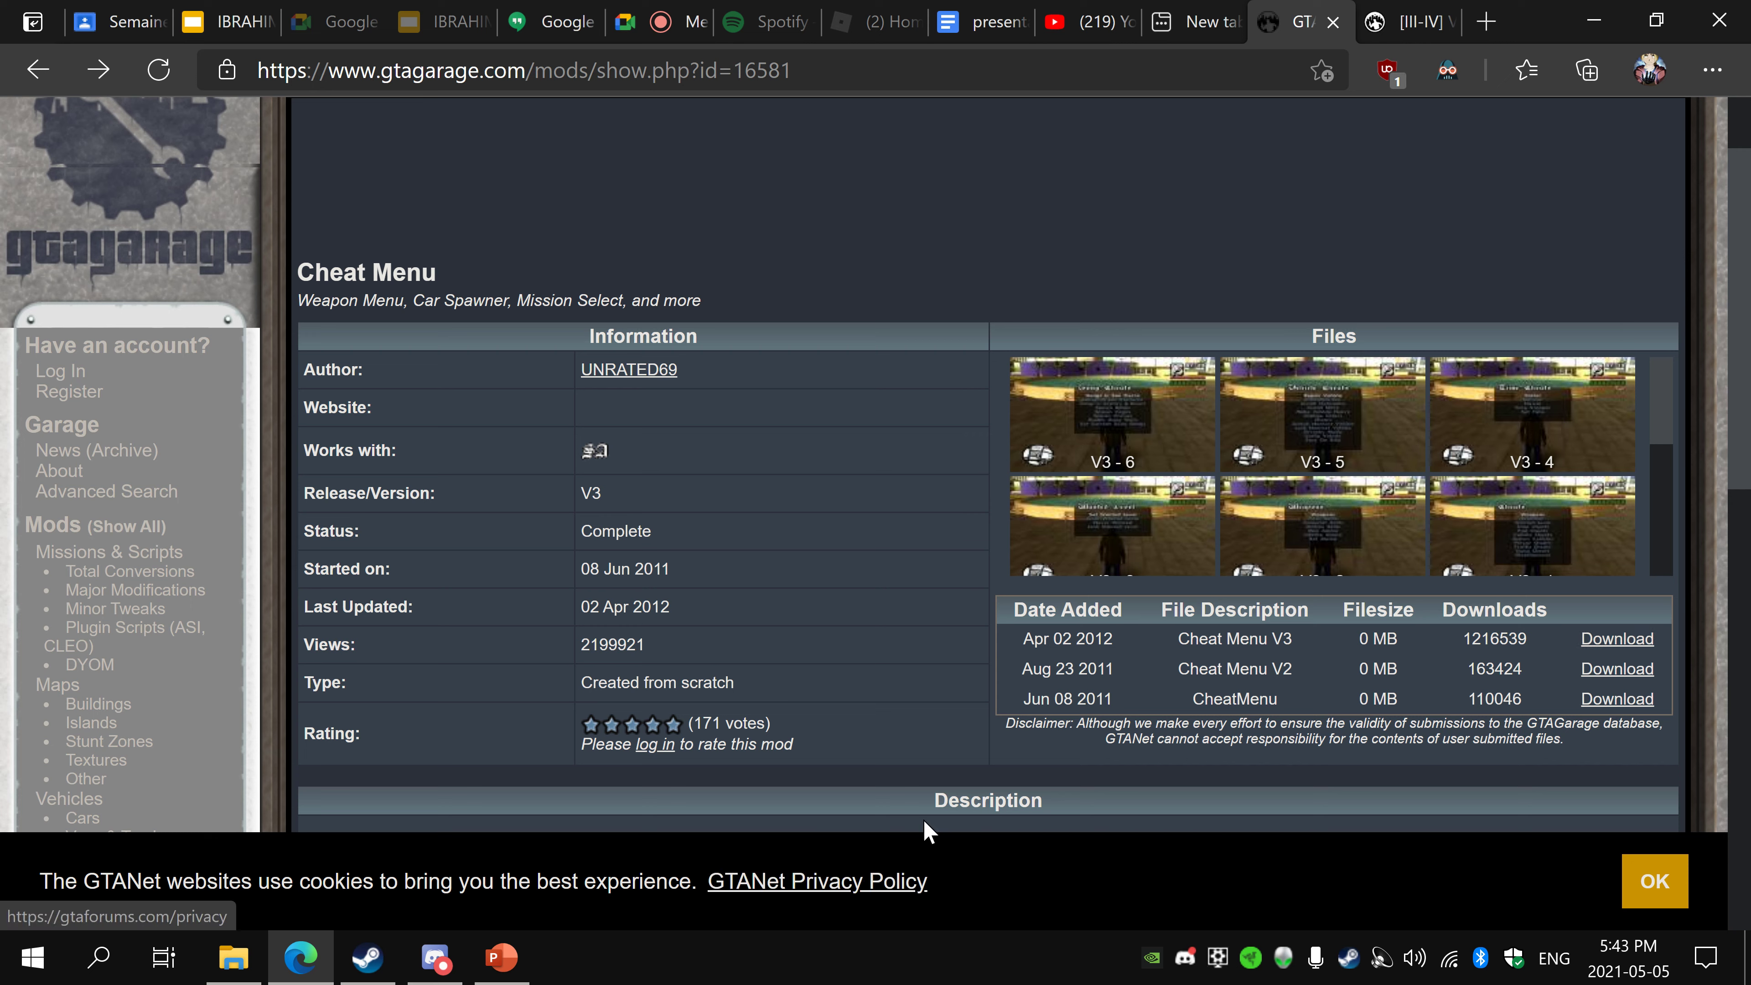
pyautogui.click(1448, 214)
pyautogui.click(1413, 275)
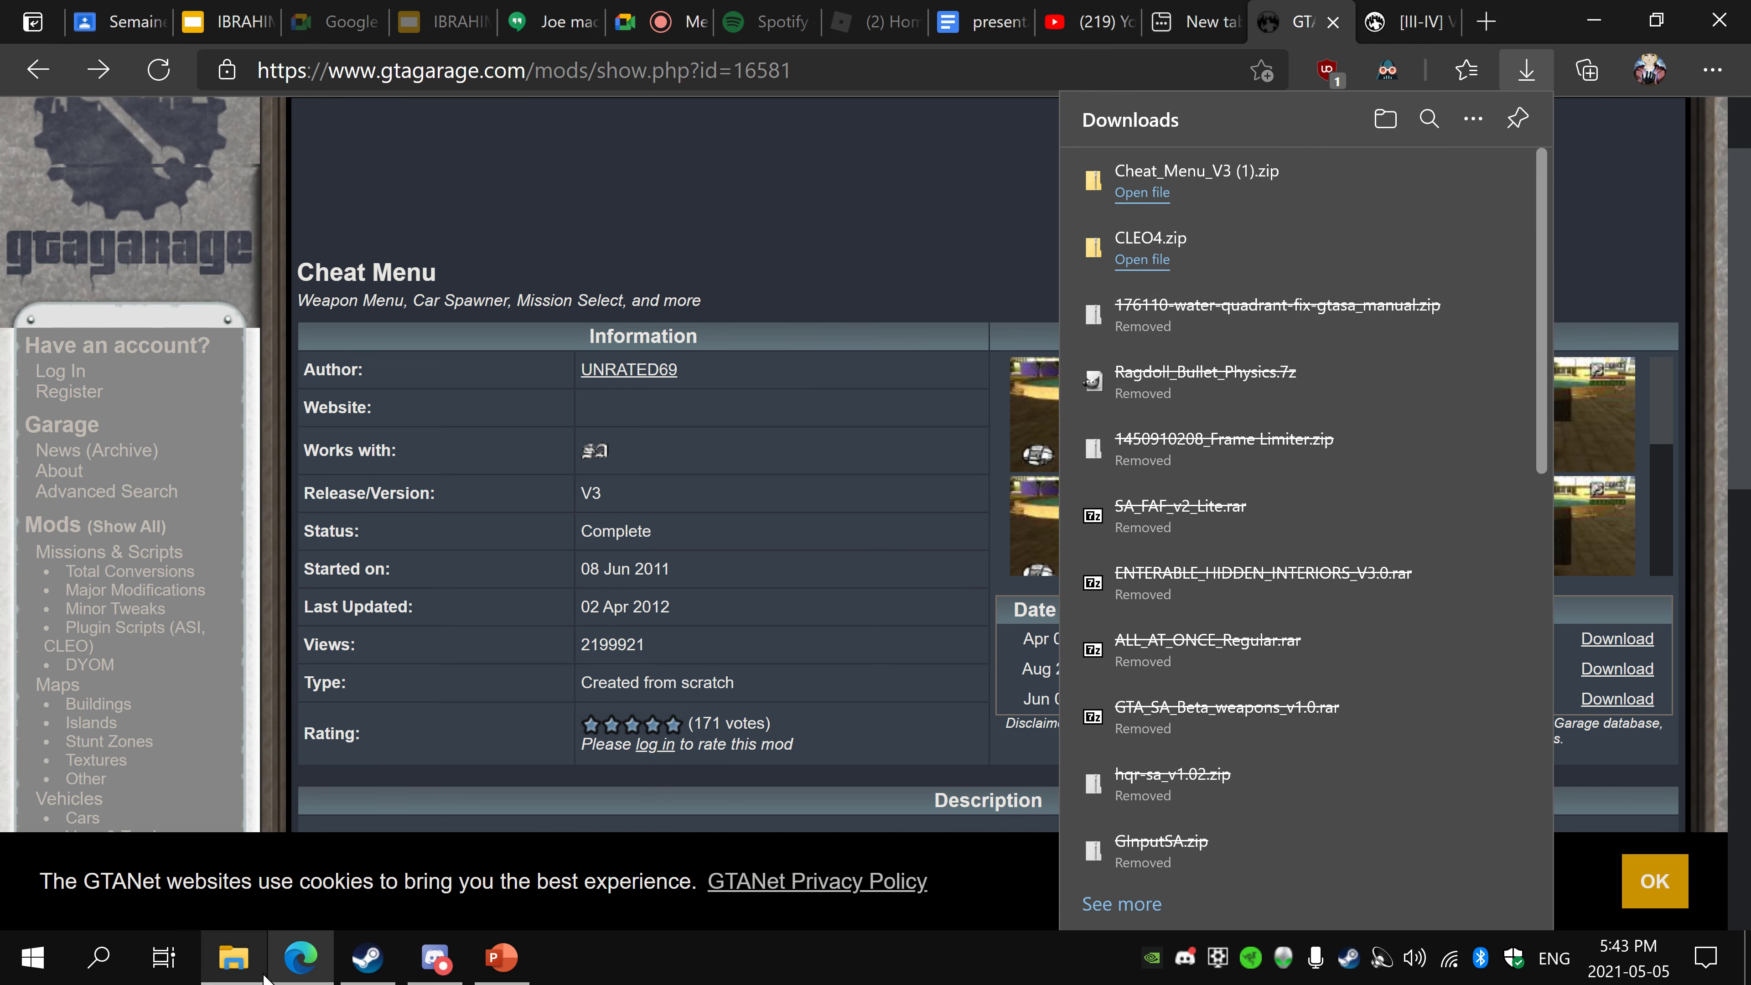
# - Extract Cheat_Menu_V3.zip in Downloads with 7-Zip and open the Cheat_Menu_V3 folder
pyautogui.rightClick(256, 953)
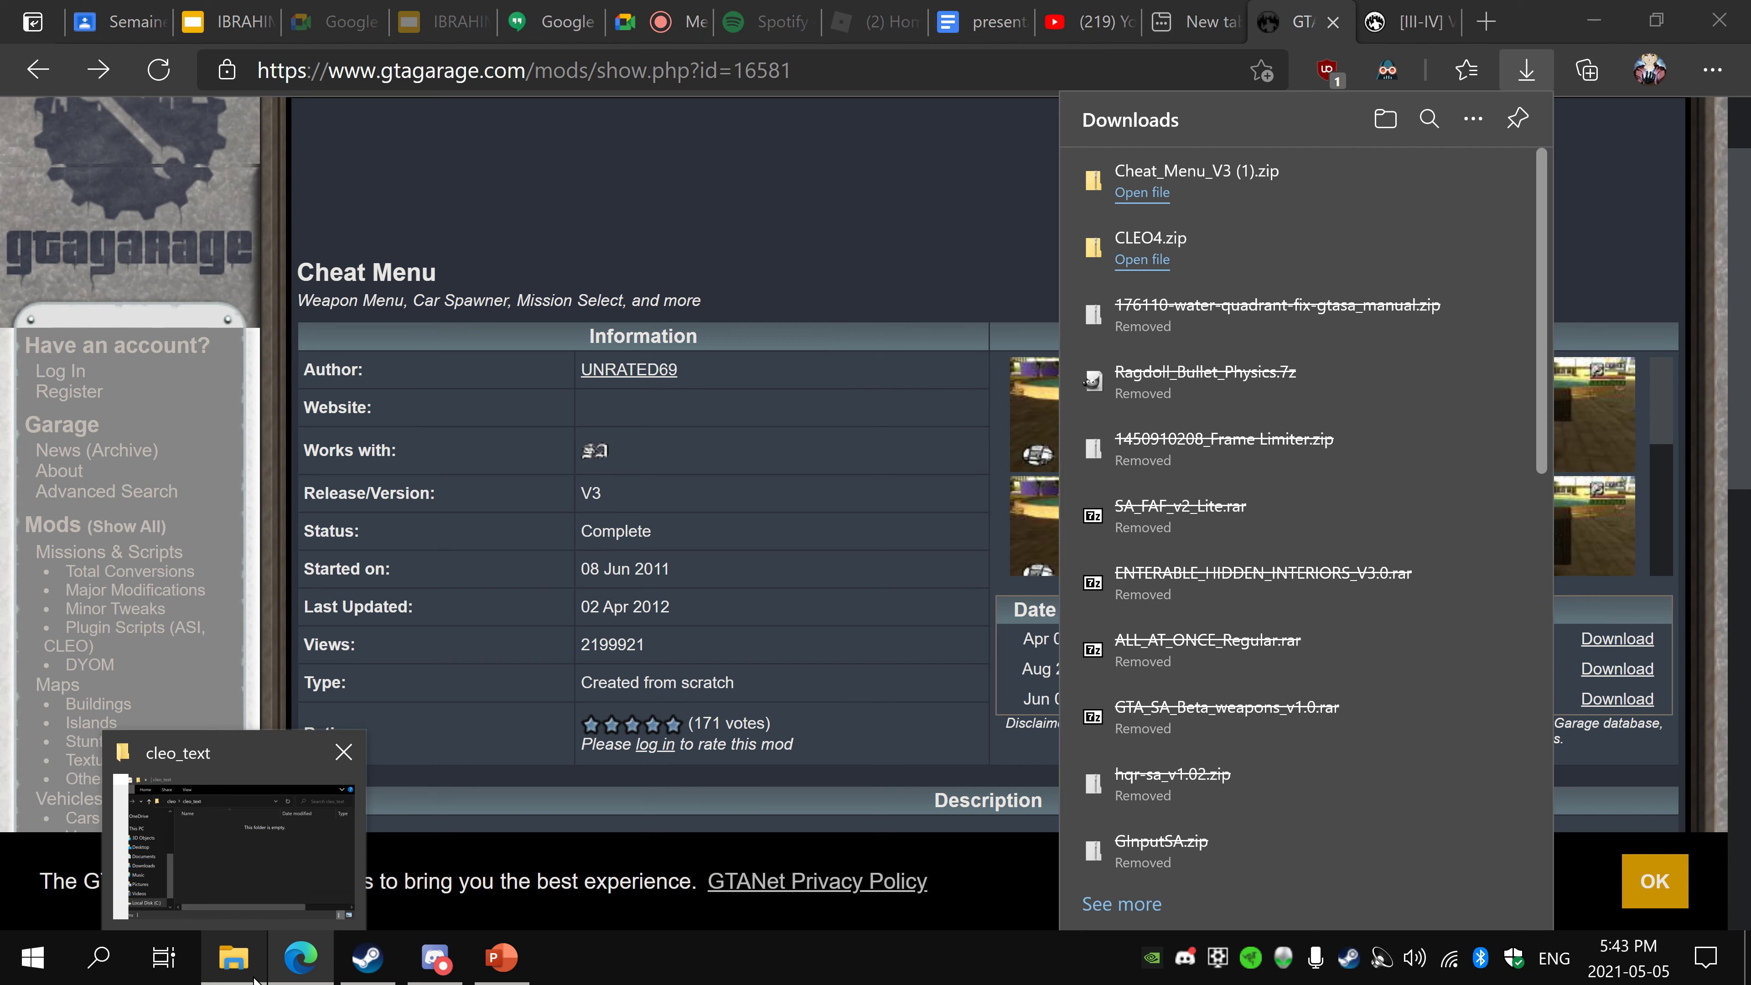
pyautogui.click(215, 238)
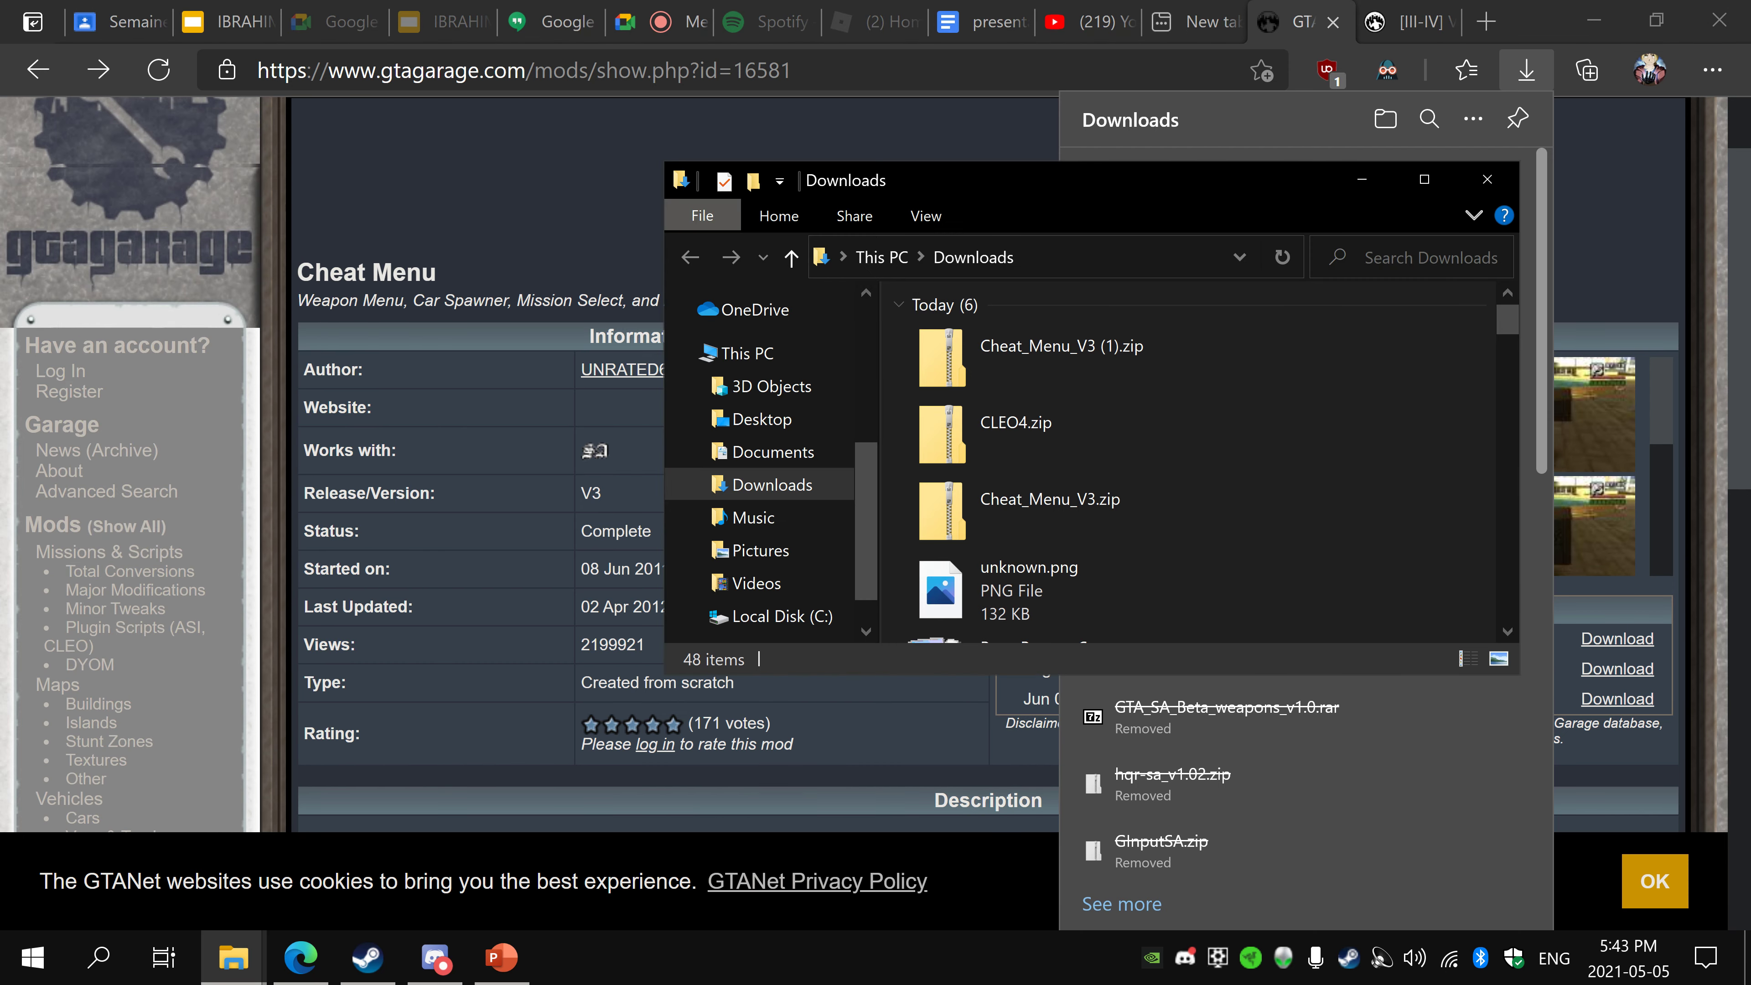
pyautogui.click(1096, 353)
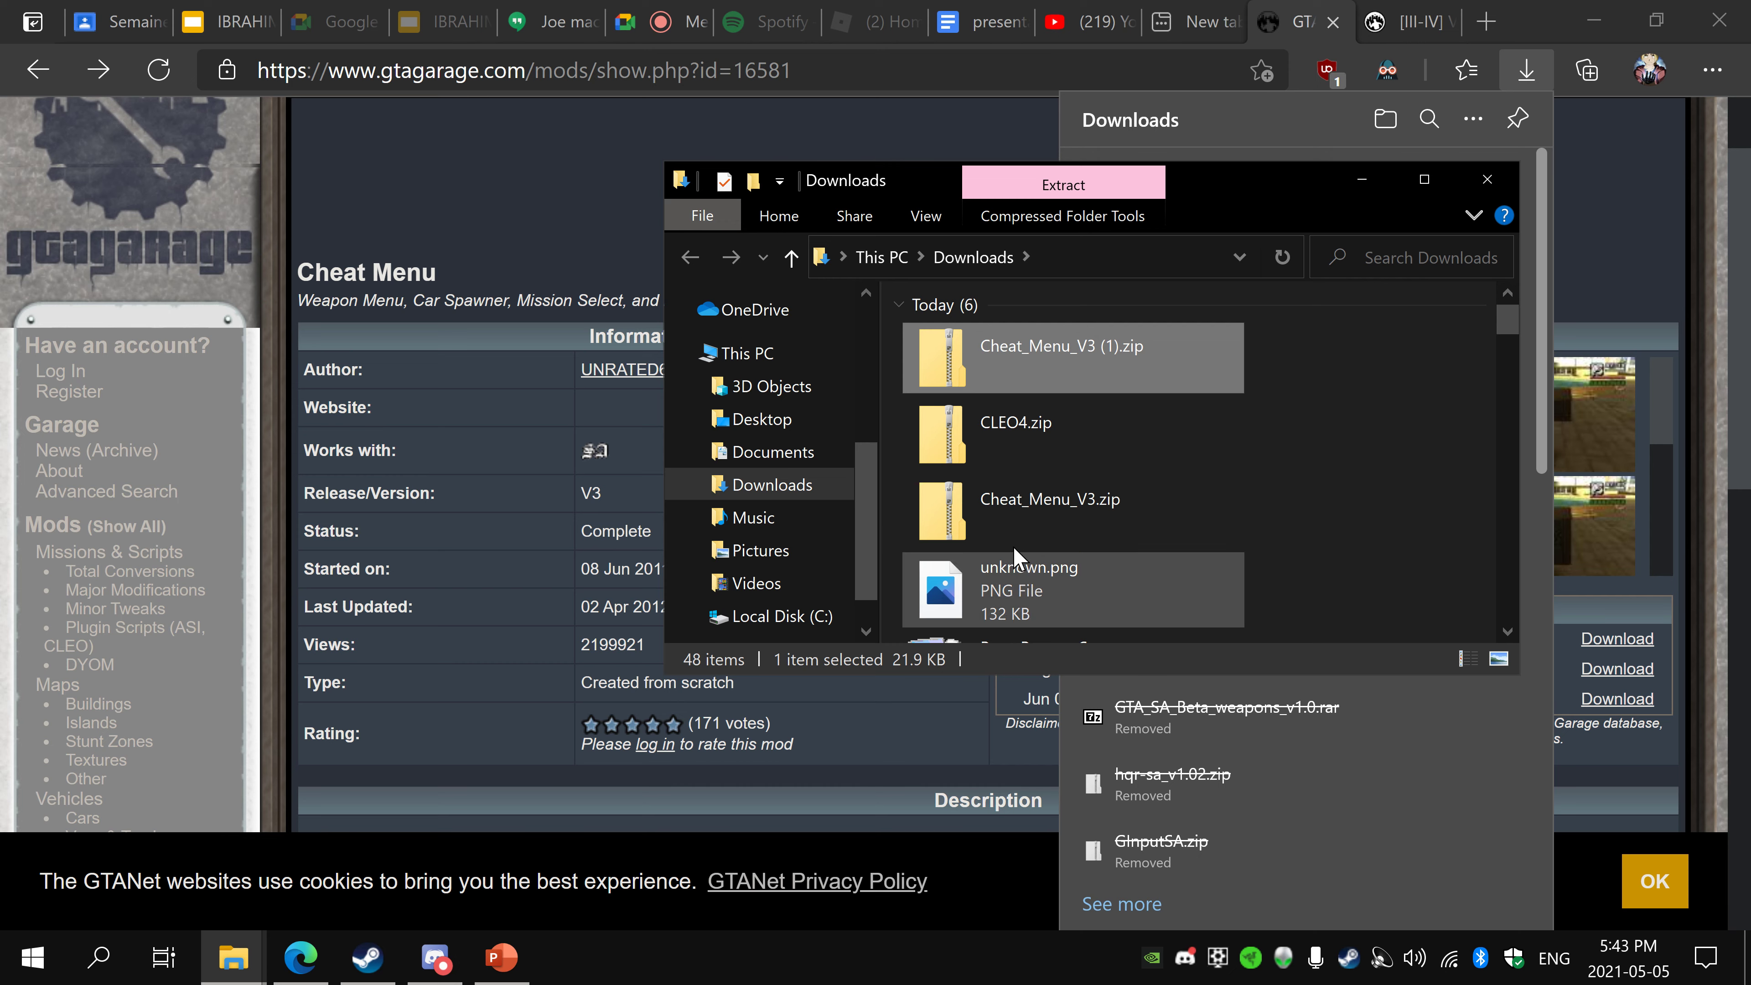
pyautogui.click(1043, 517)
pyautogui.rightClick(1042, 517)
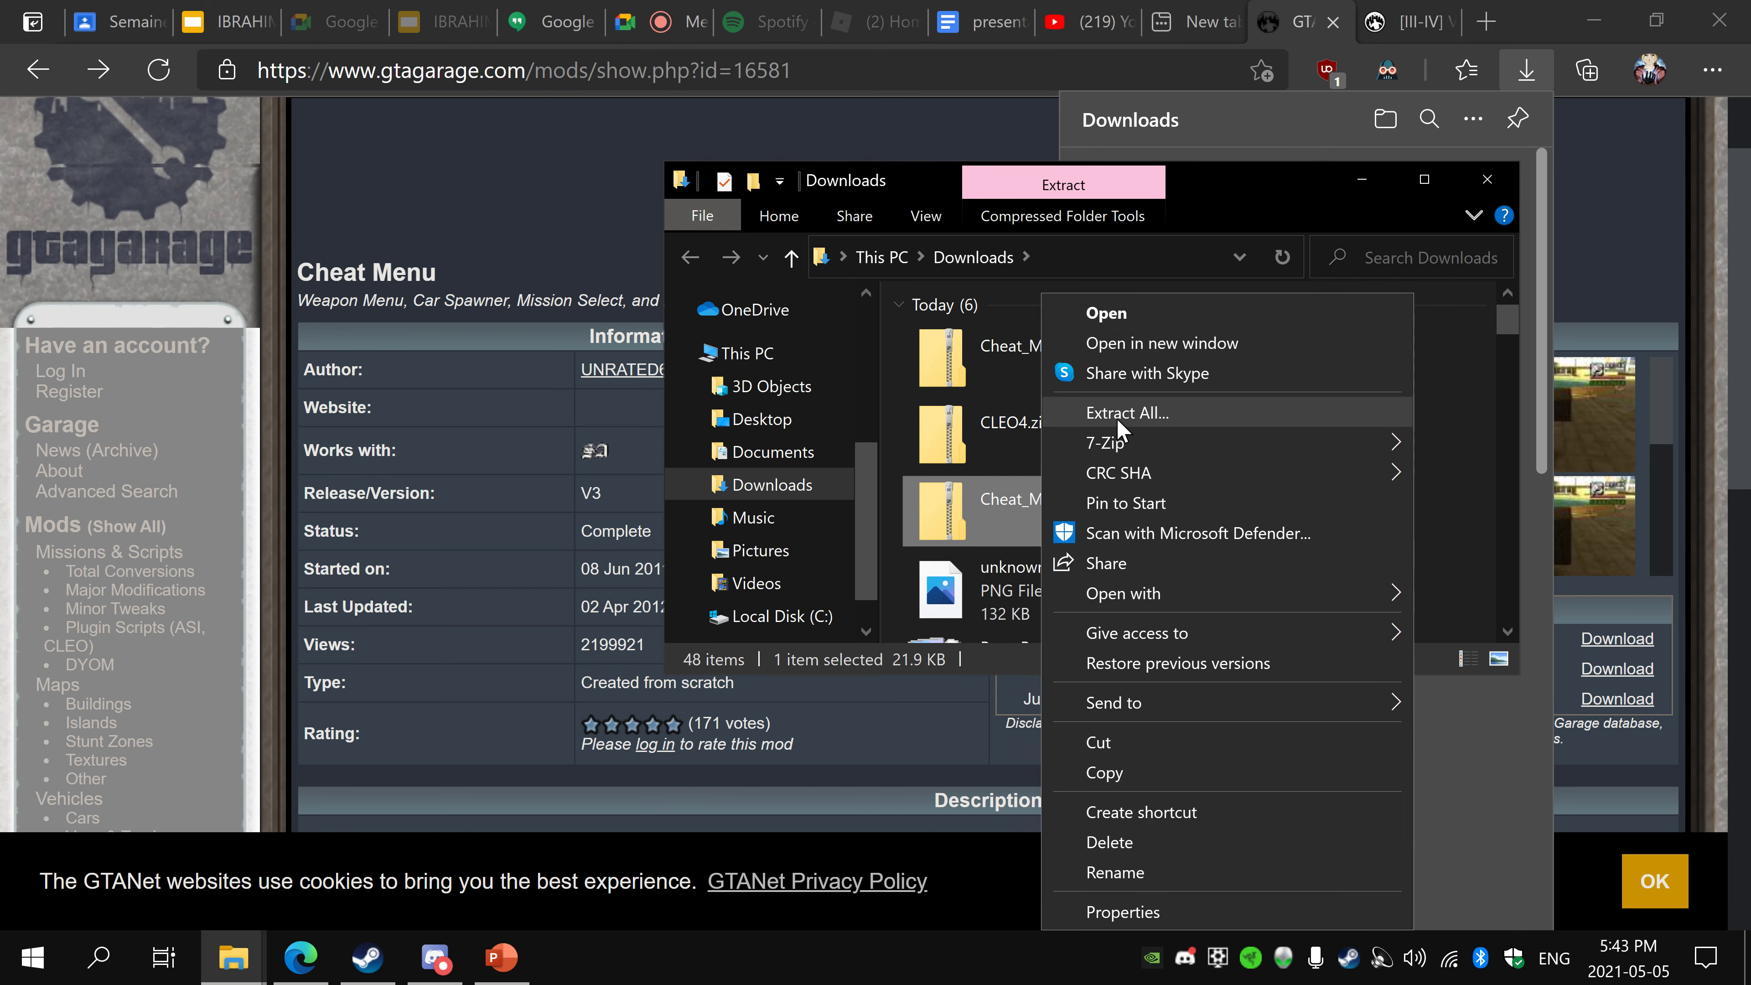
pyautogui.moveTo(1110, 443)
pyautogui.click(850, 566)
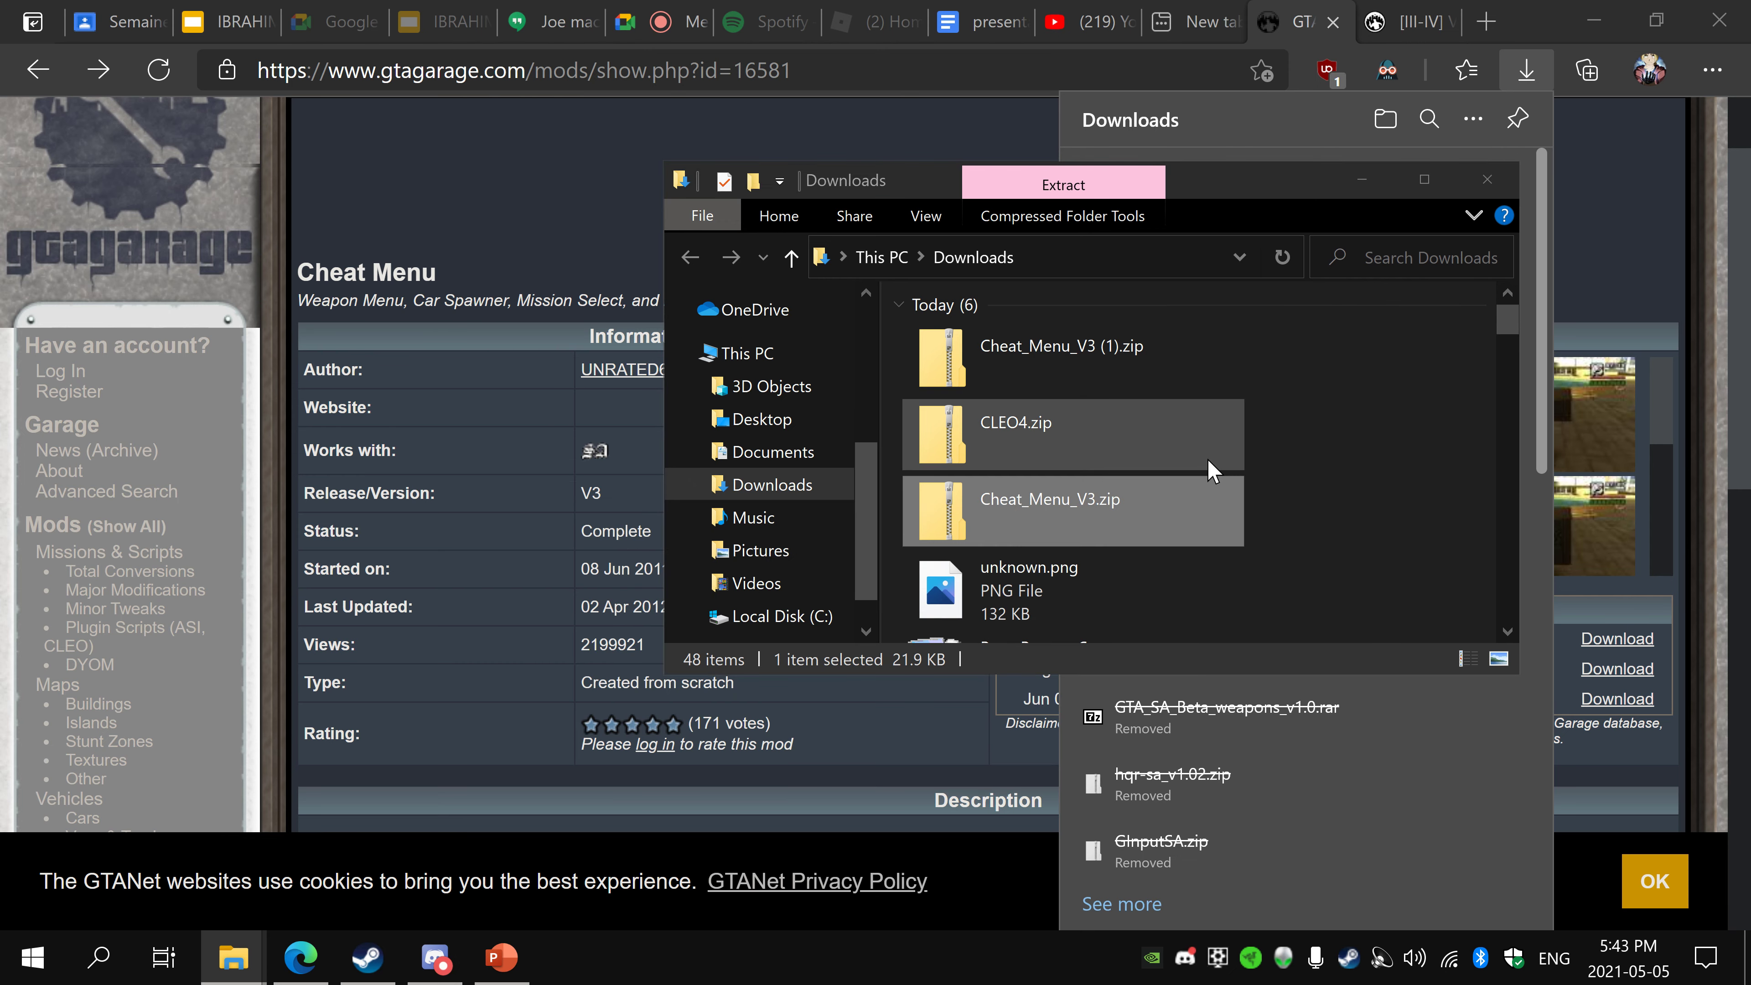
pyautogui.scroll(-4, 1200, 482)
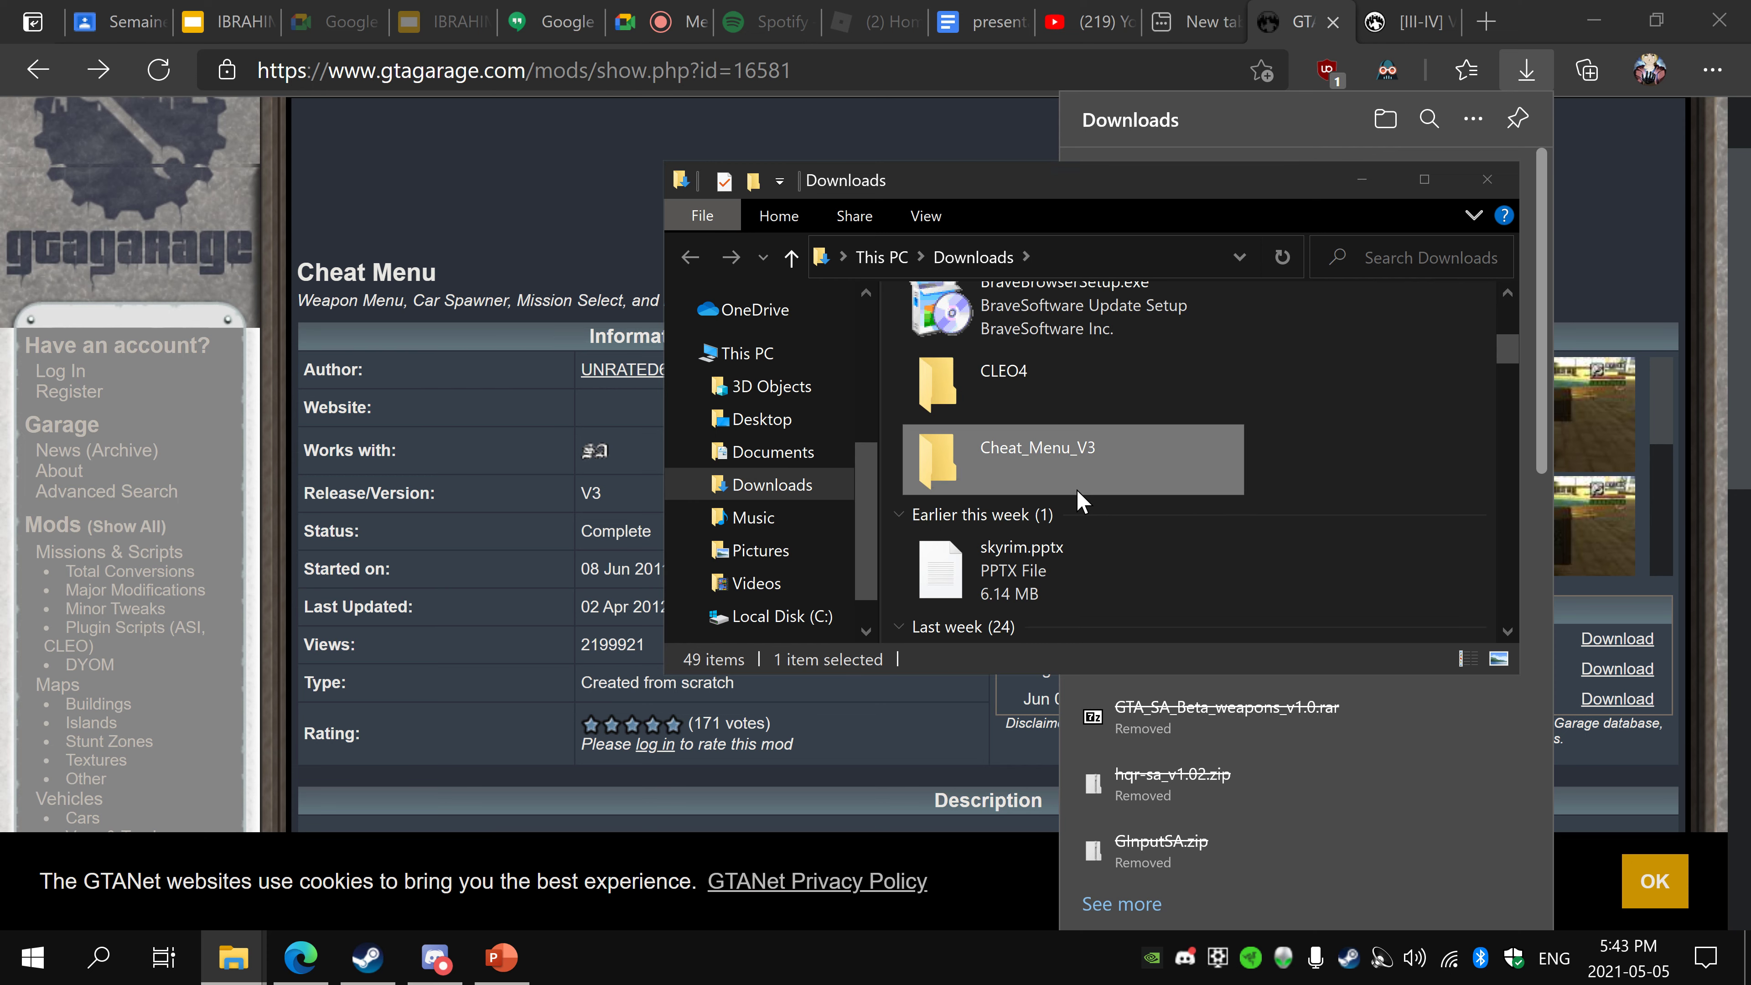
pyautogui.doubleClick(1075, 459)
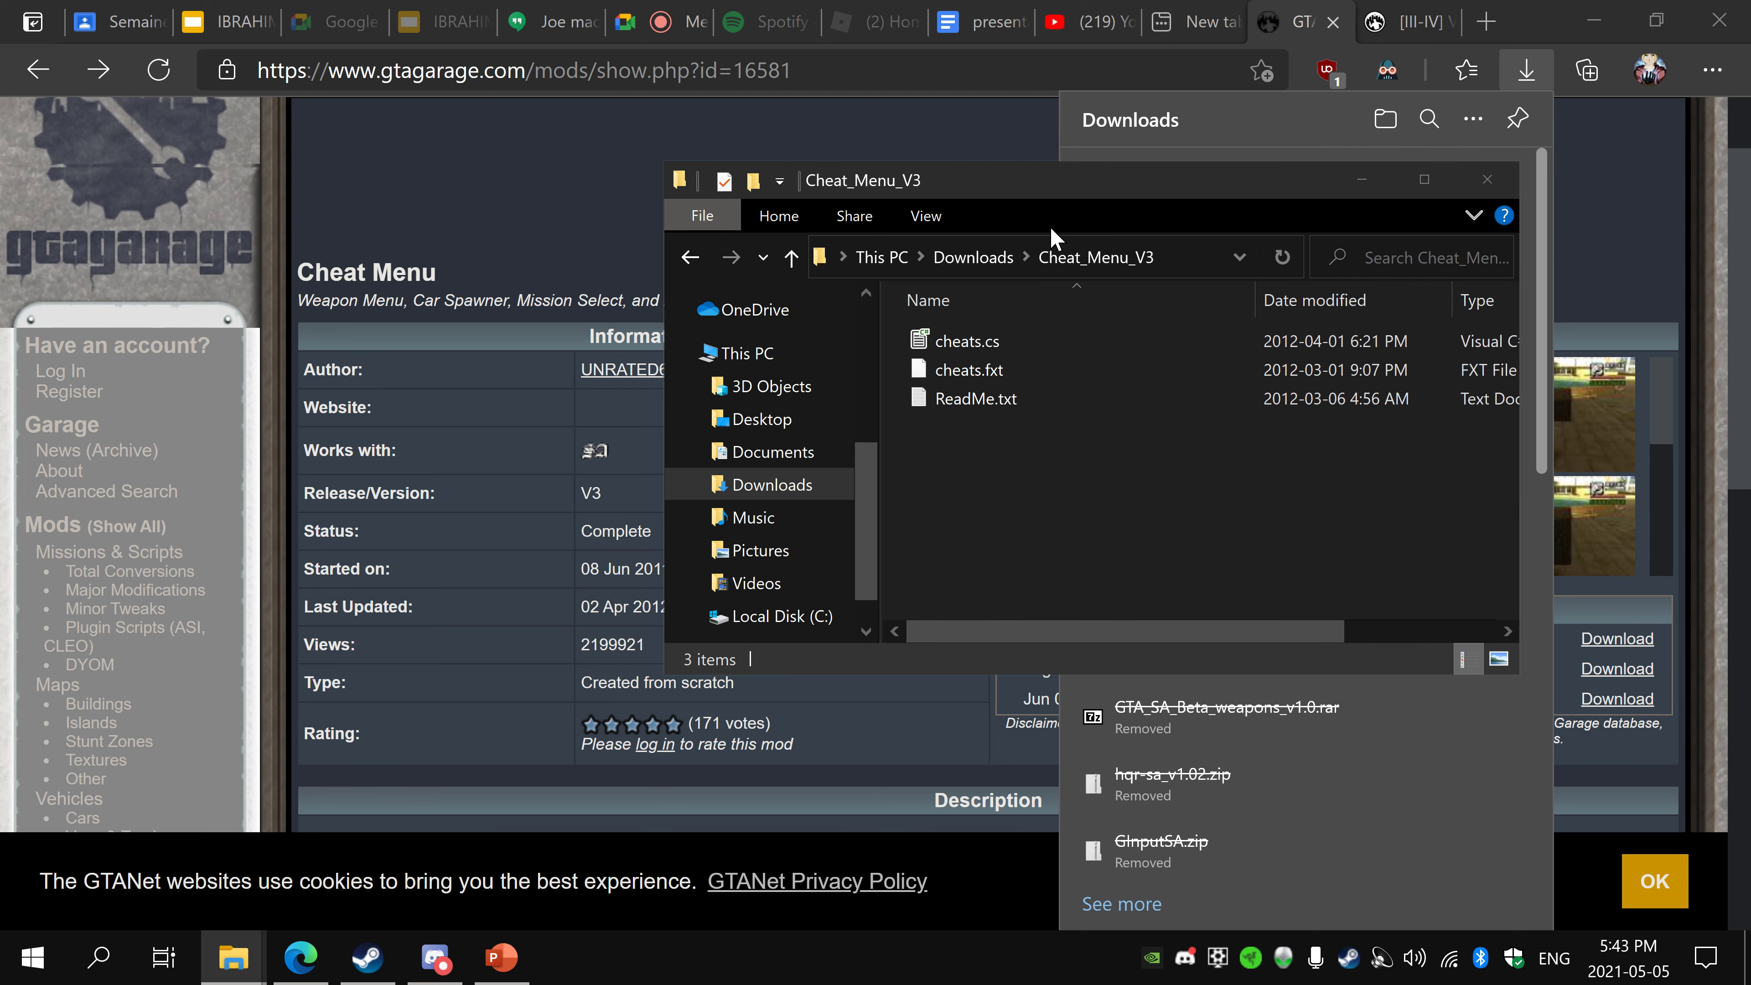
pyautogui.moveTo(1067, 204); pyautogui.dragTo(1297, 218)
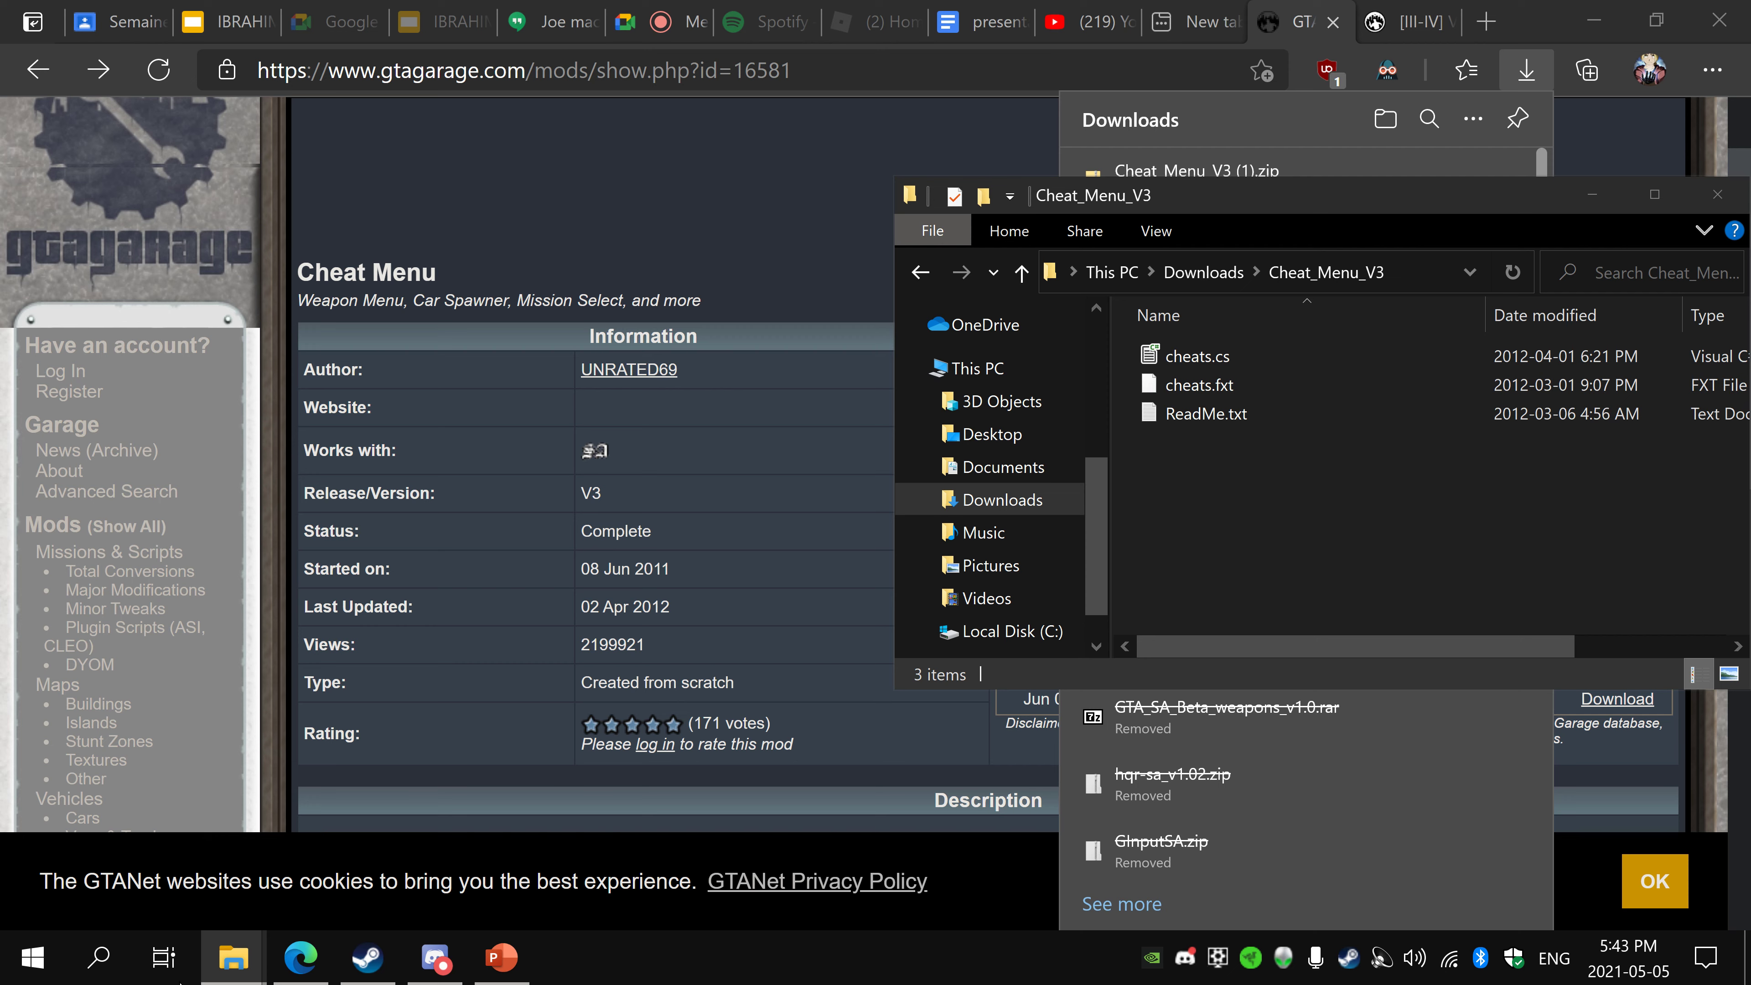
# - Move cheats.fxt into the game's cleo\cleo_text folder
pyautogui.moveTo(233, 957)
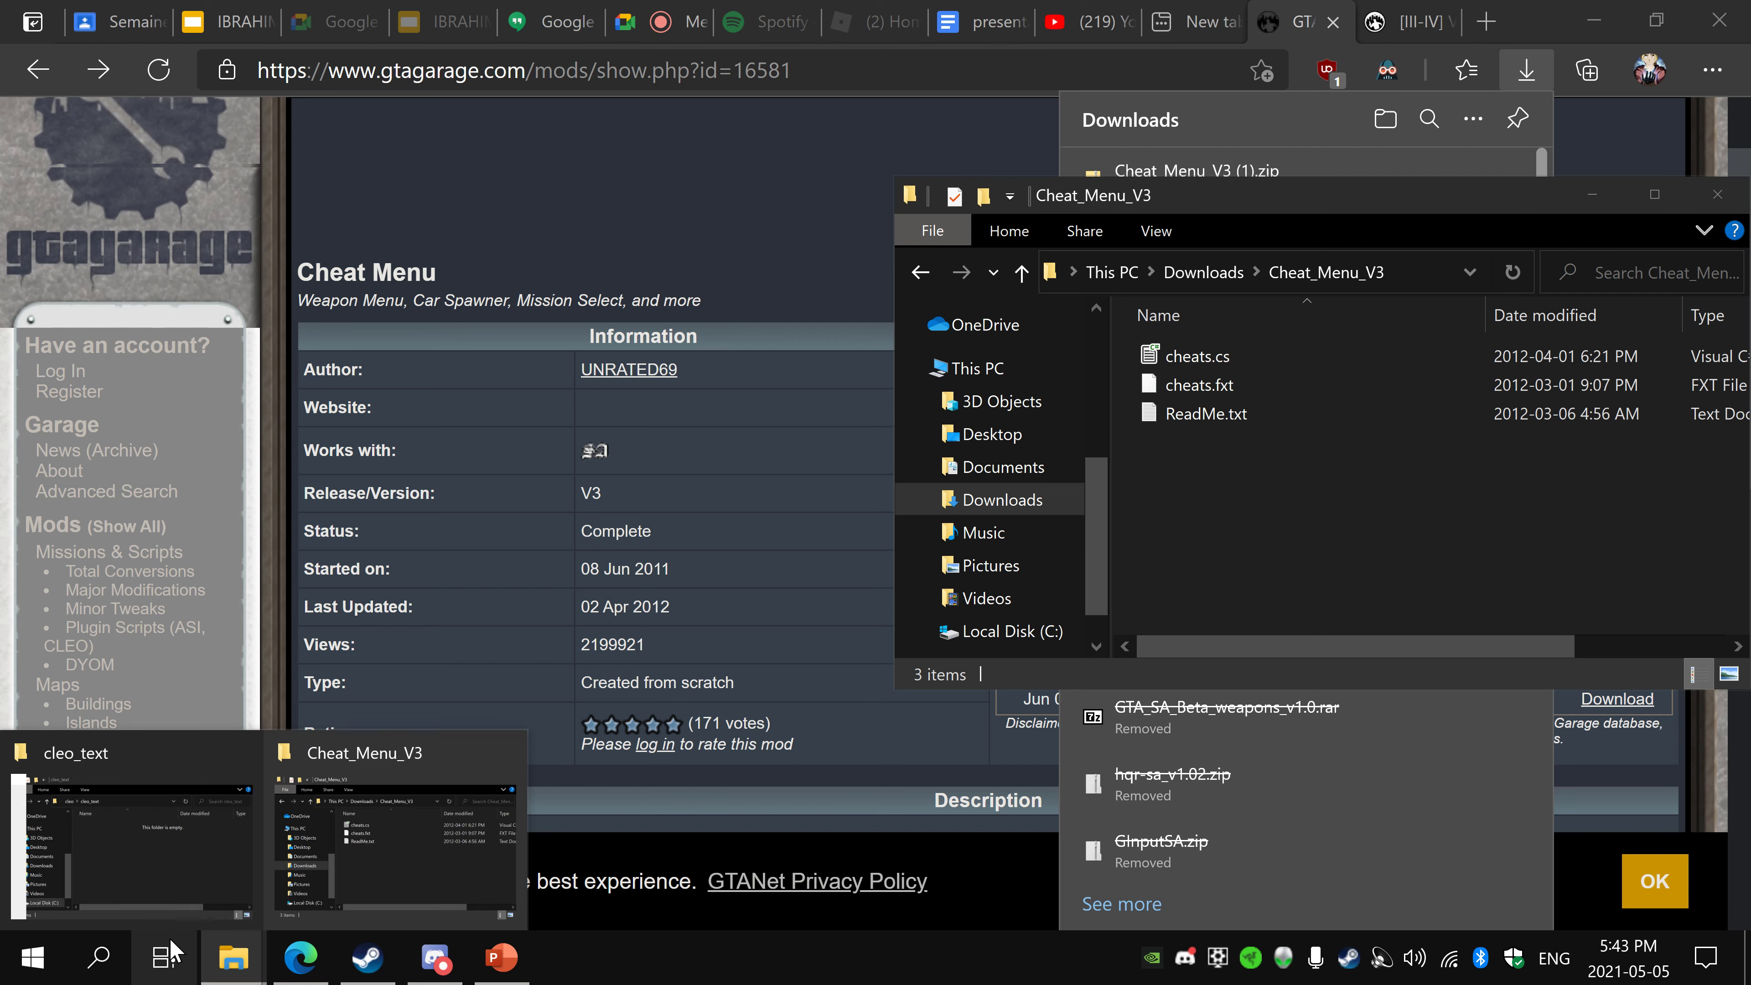
pyautogui.click(180, 814)
pyautogui.click(152, 337)
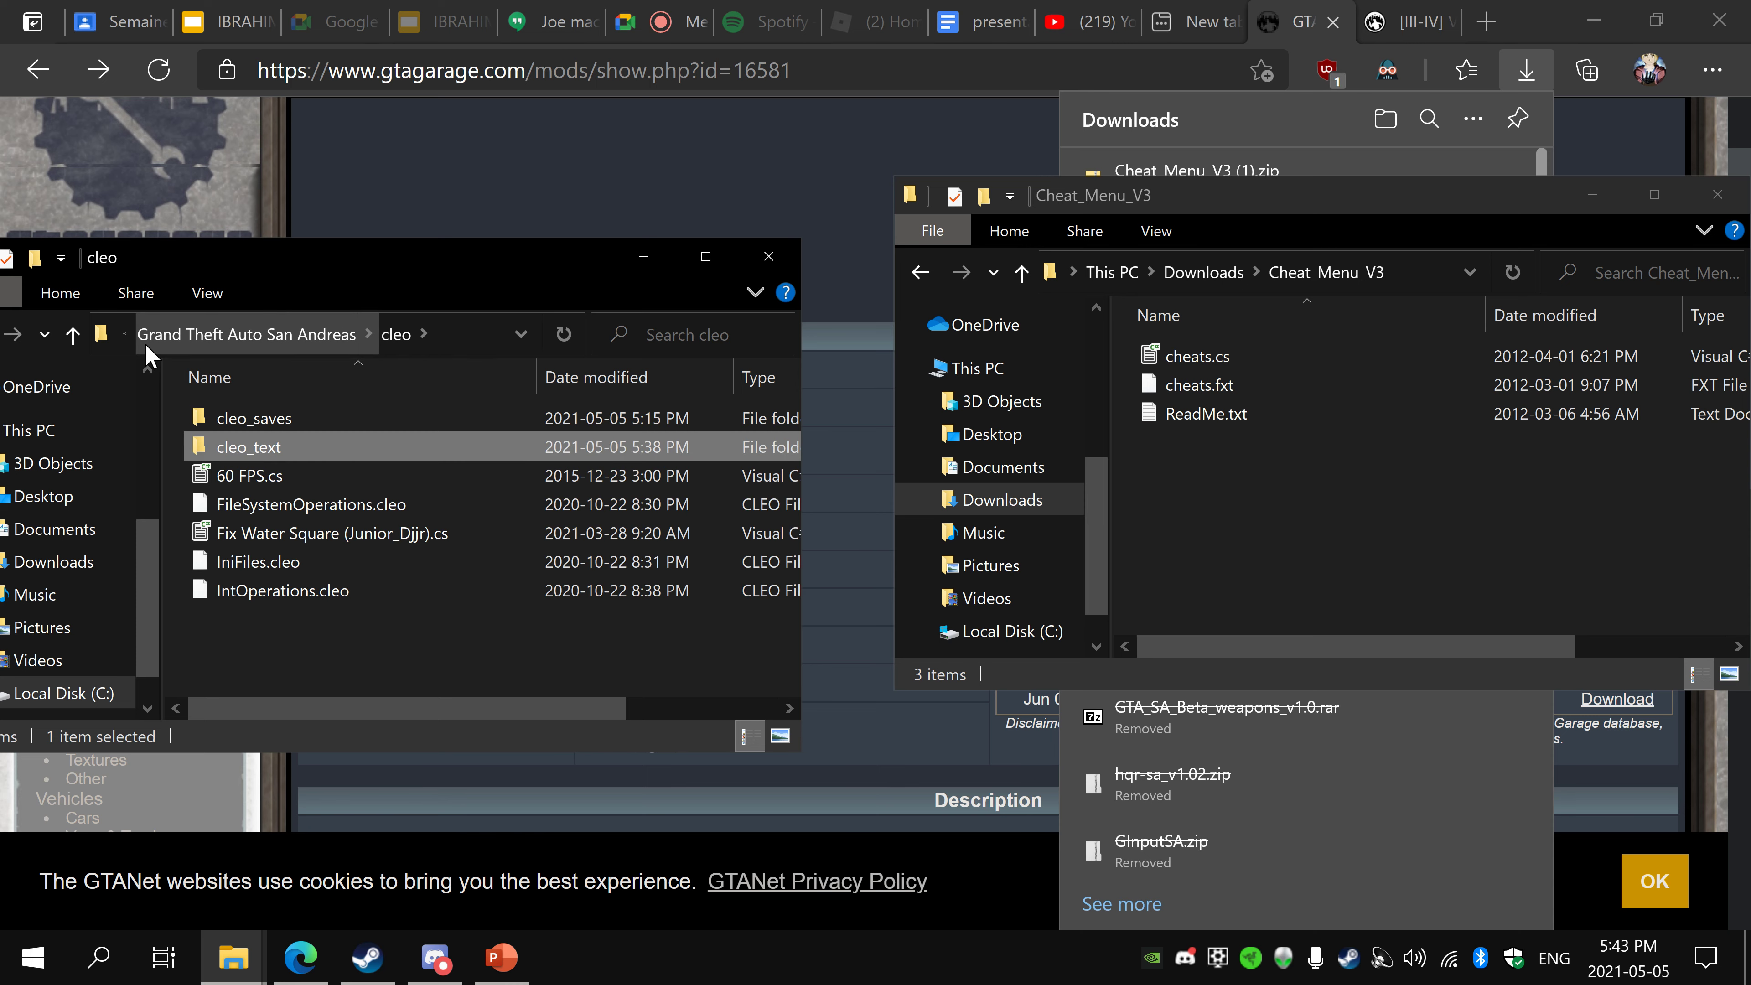
pyautogui.click(259, 352)
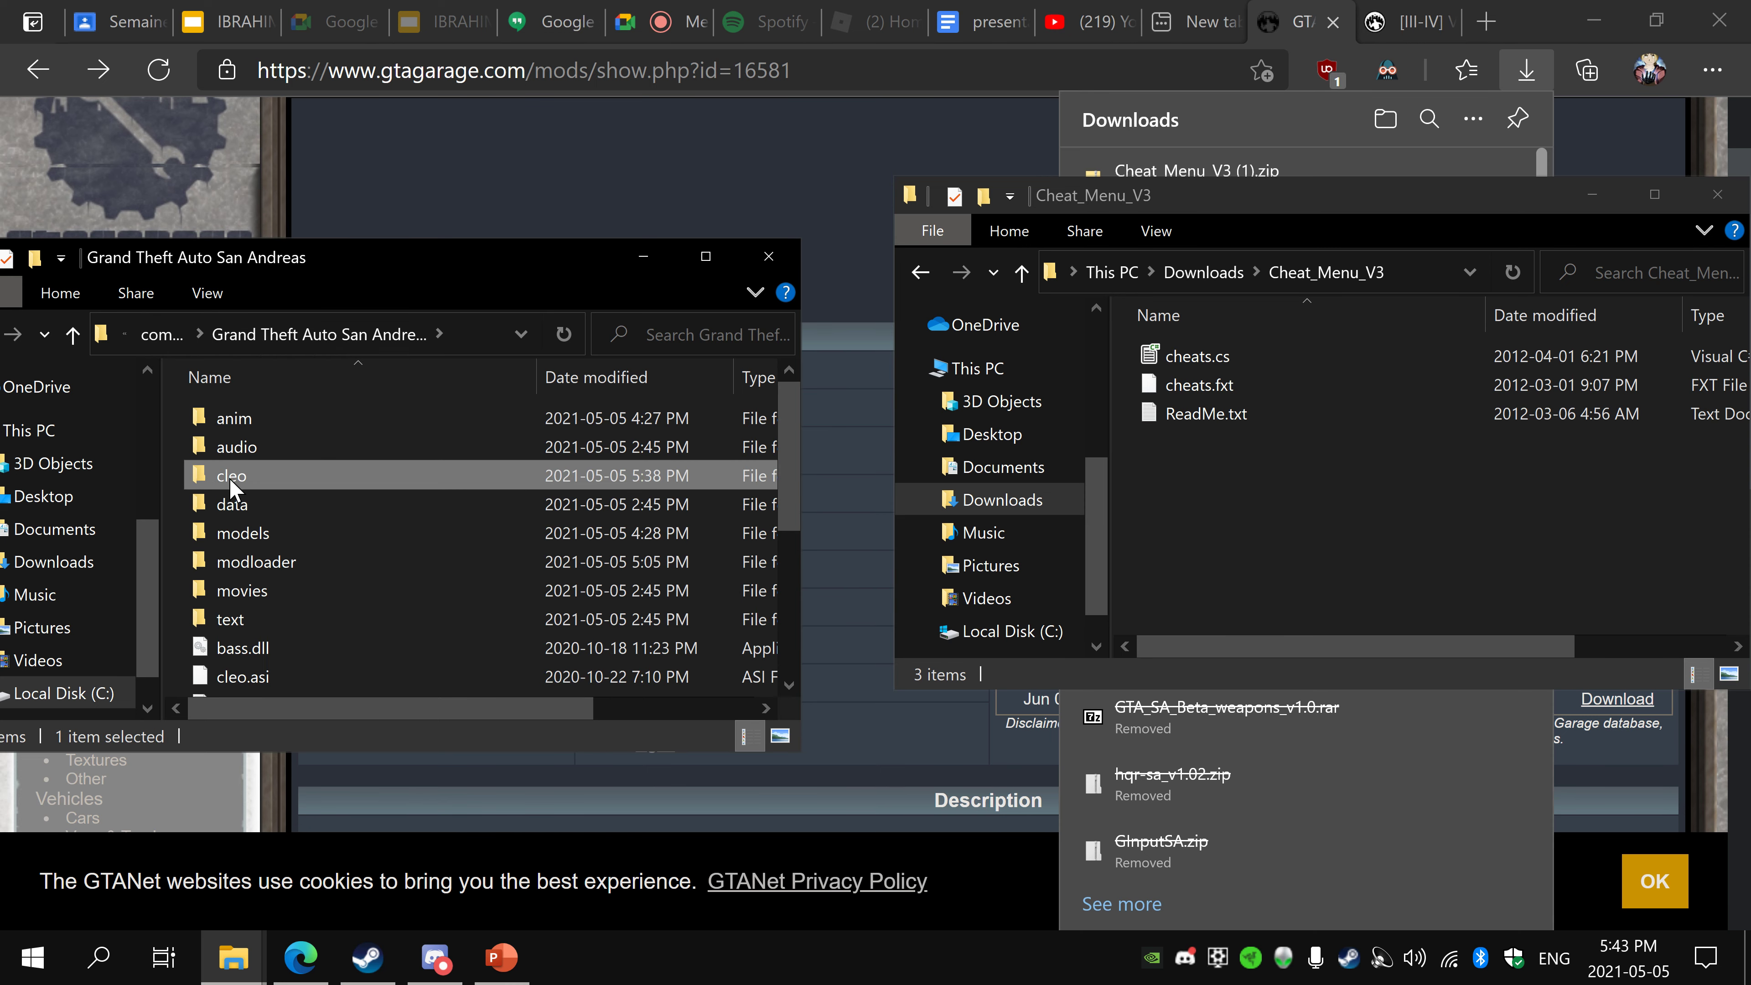
pyautogui.doubleClick(331, 472)
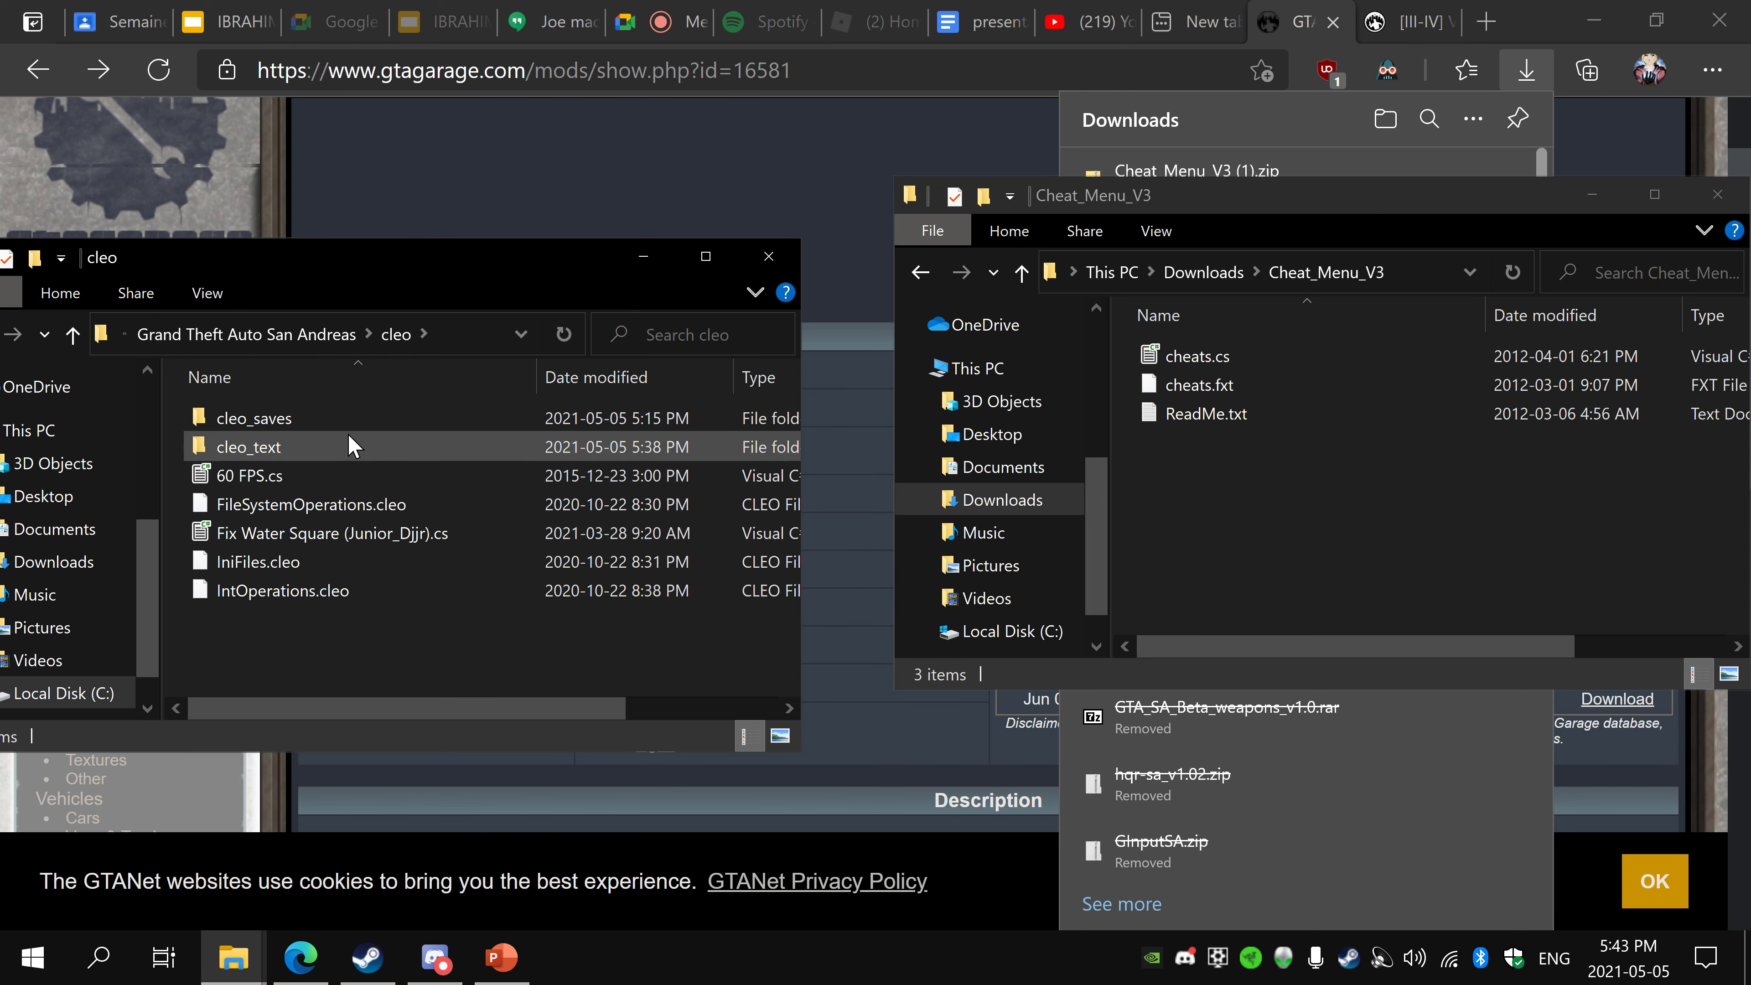
pyautogui.doubleClick(320, 446)
pyautogui.moveTo(1165, 386); pyautogui.dragTo(483, 476)
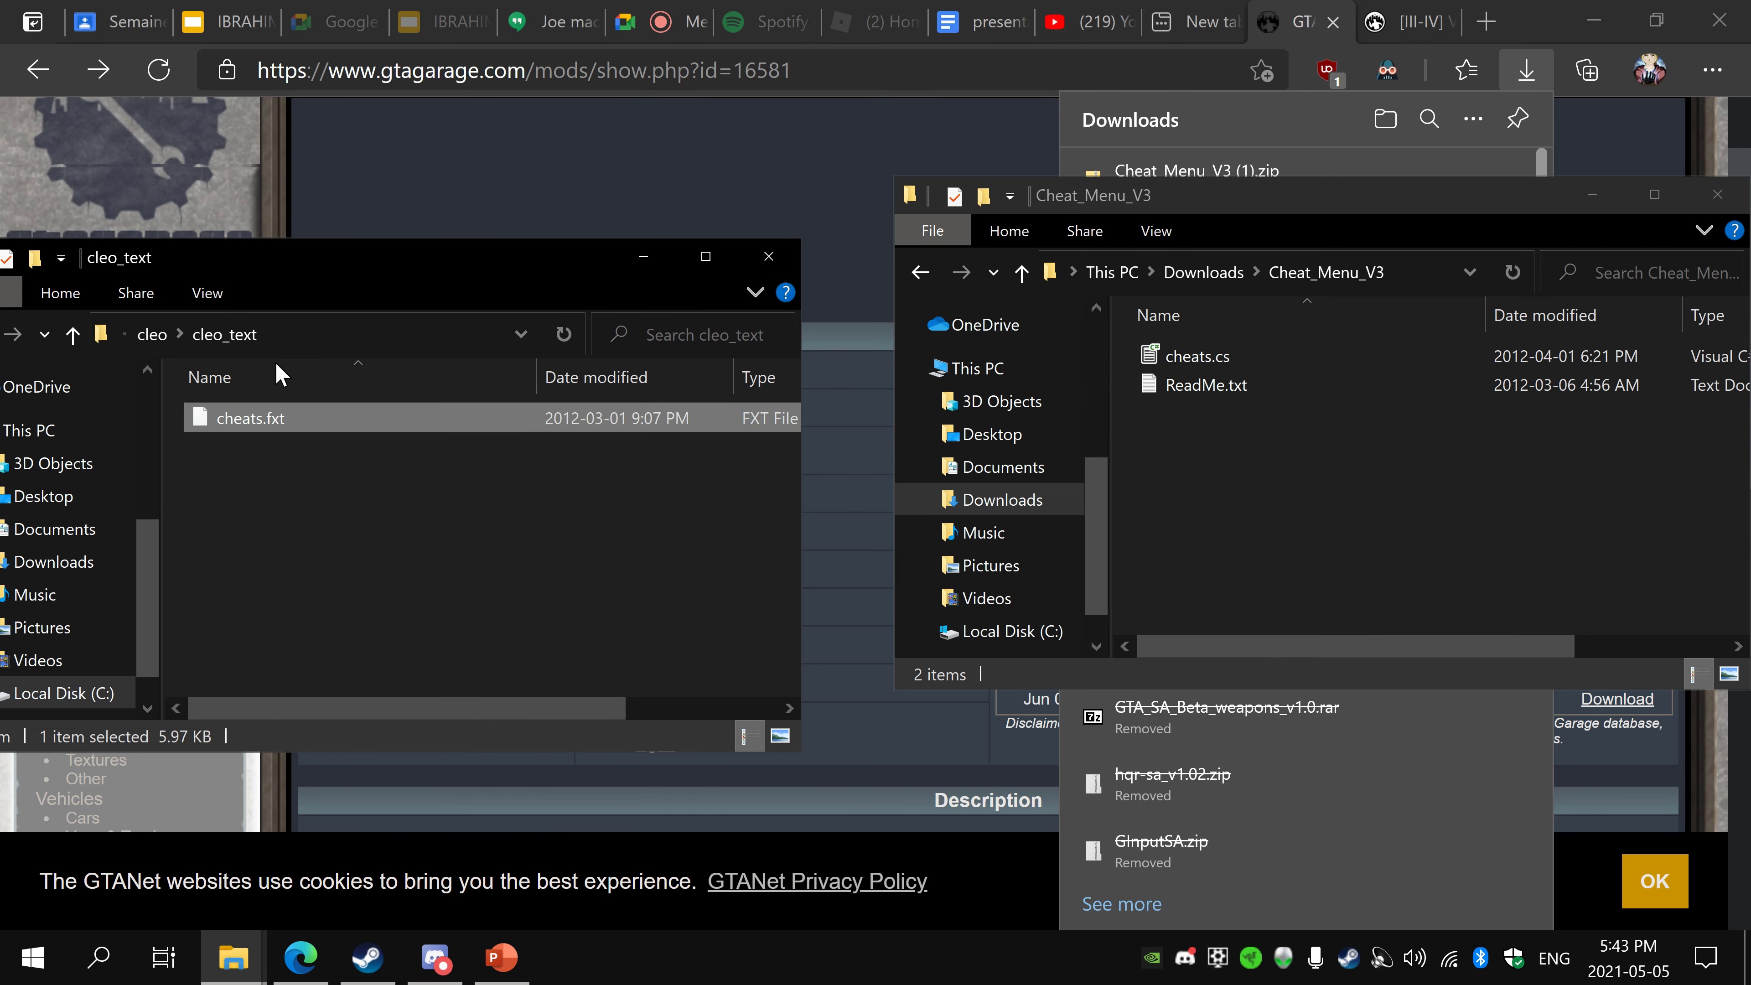
# - Move cheats.cs into the game's cleo folder and close both folder windows
pyautogui.click(152, 335)
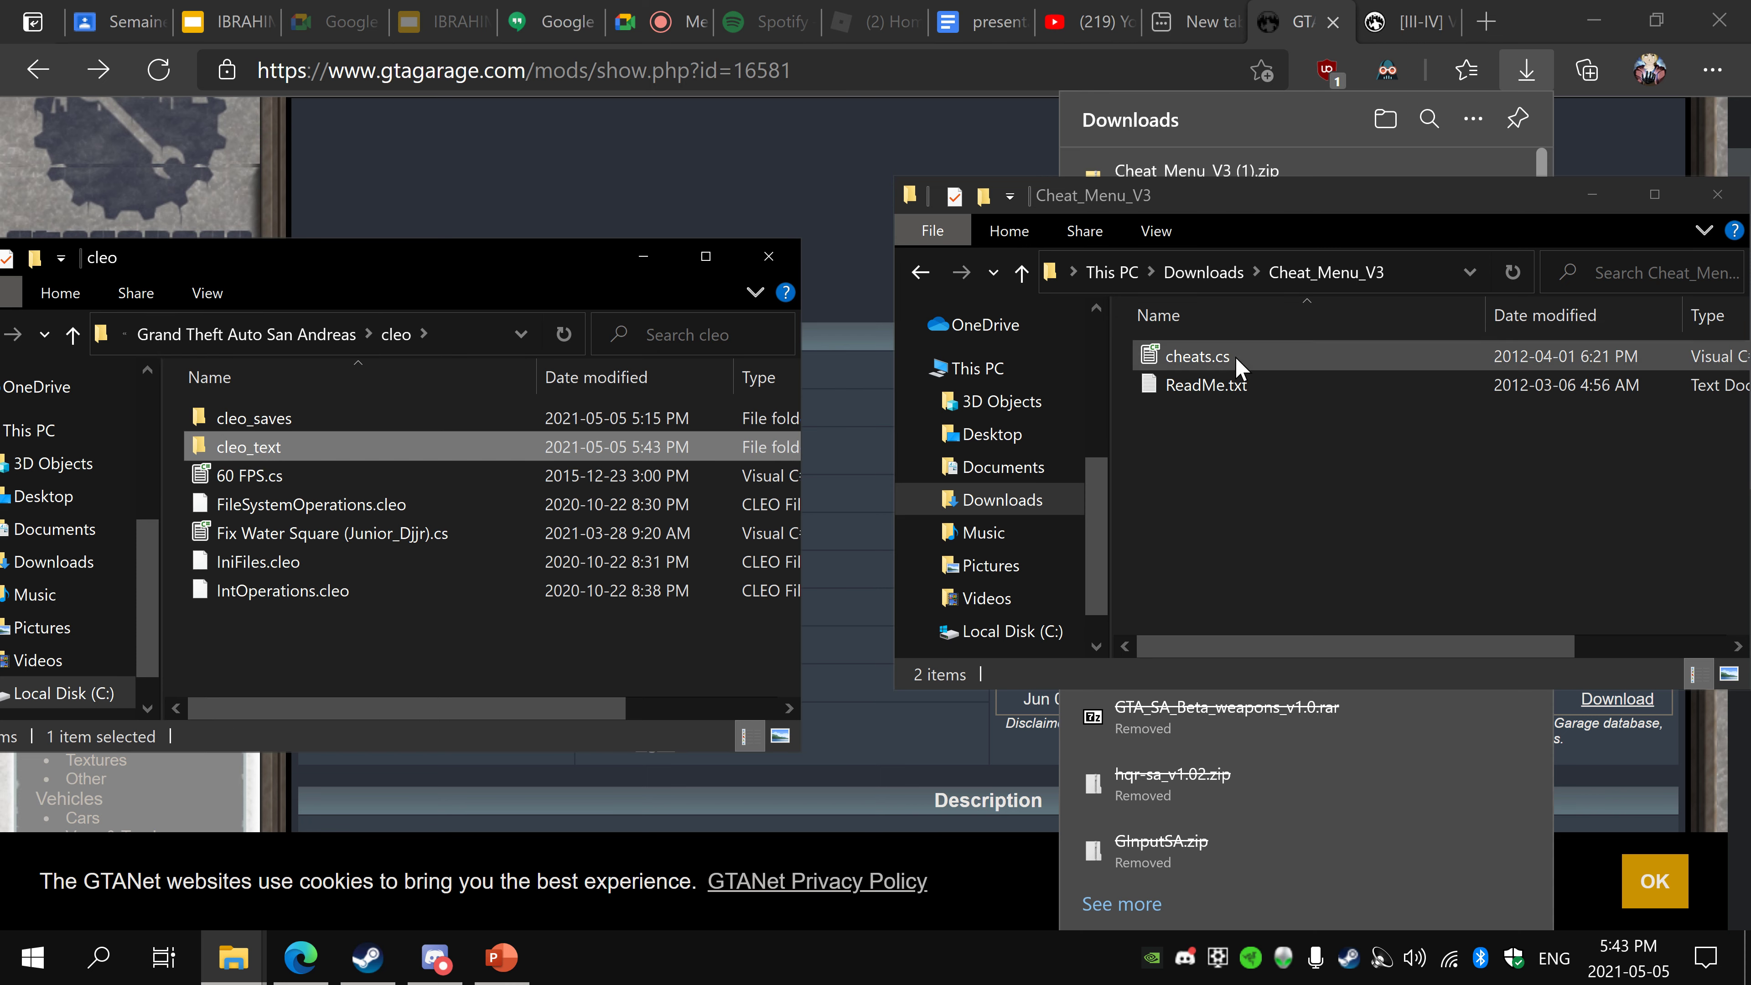
pyautogui.moveTo(1224, 364); pyautogui.dragTo(689, 579)
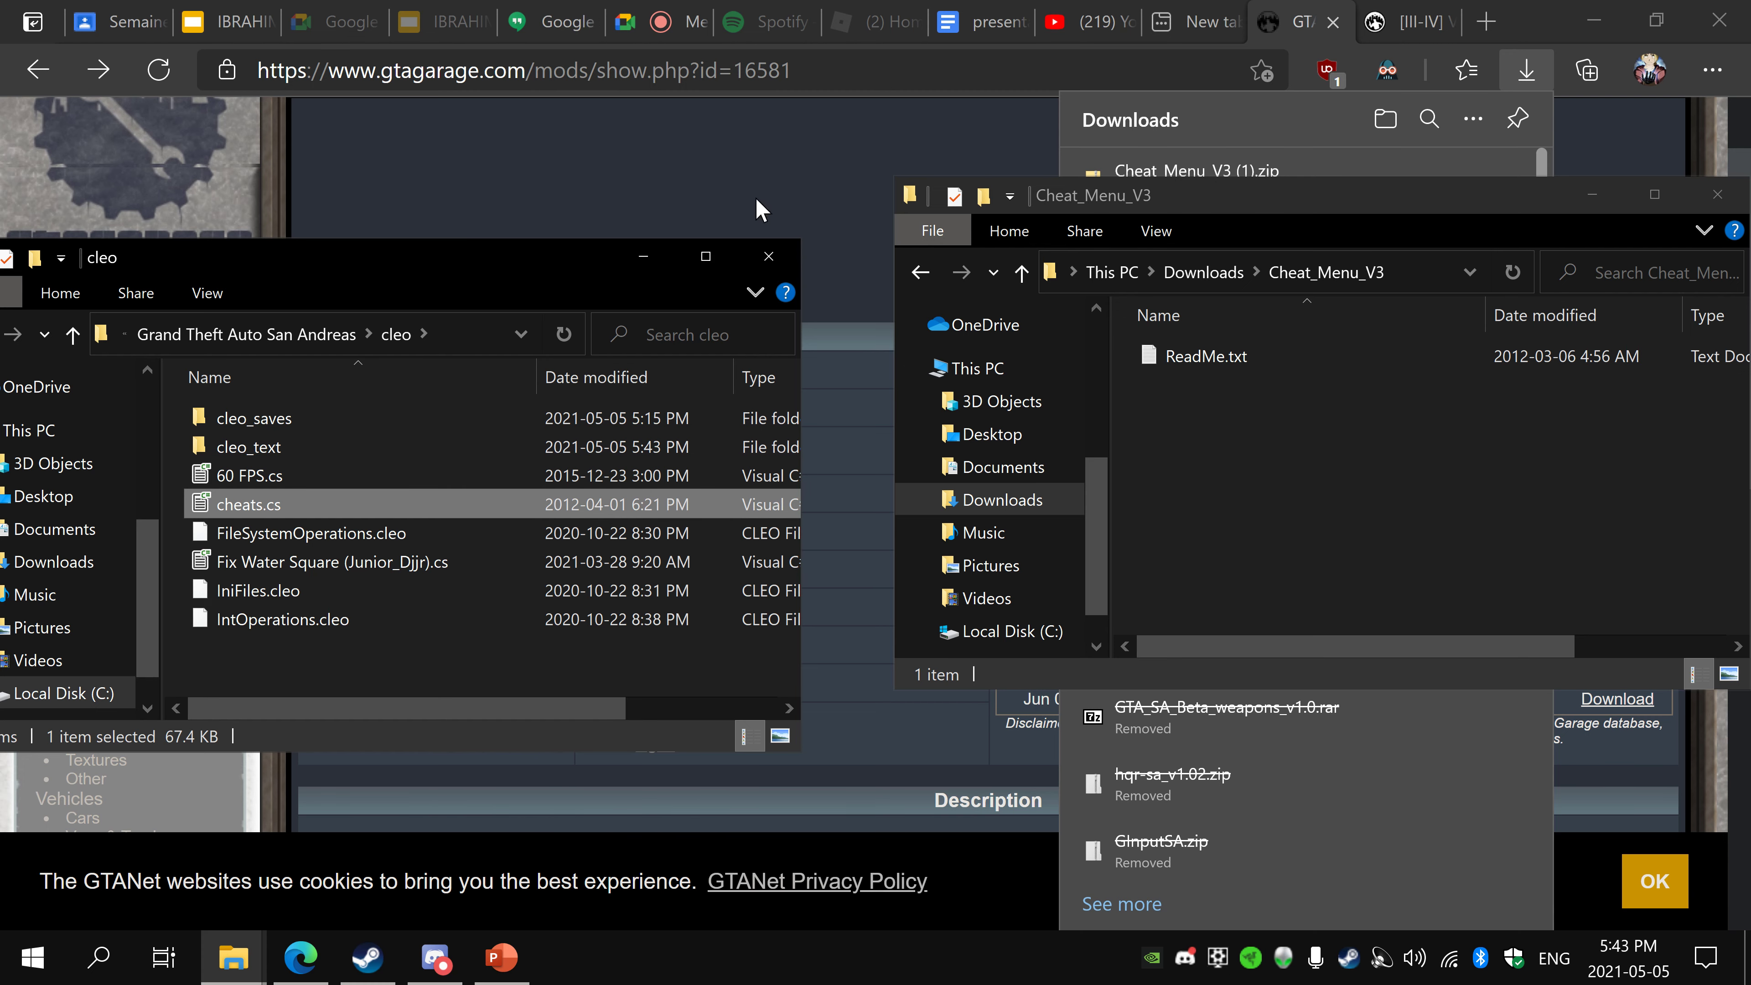
pyautogui.click(790, 256)
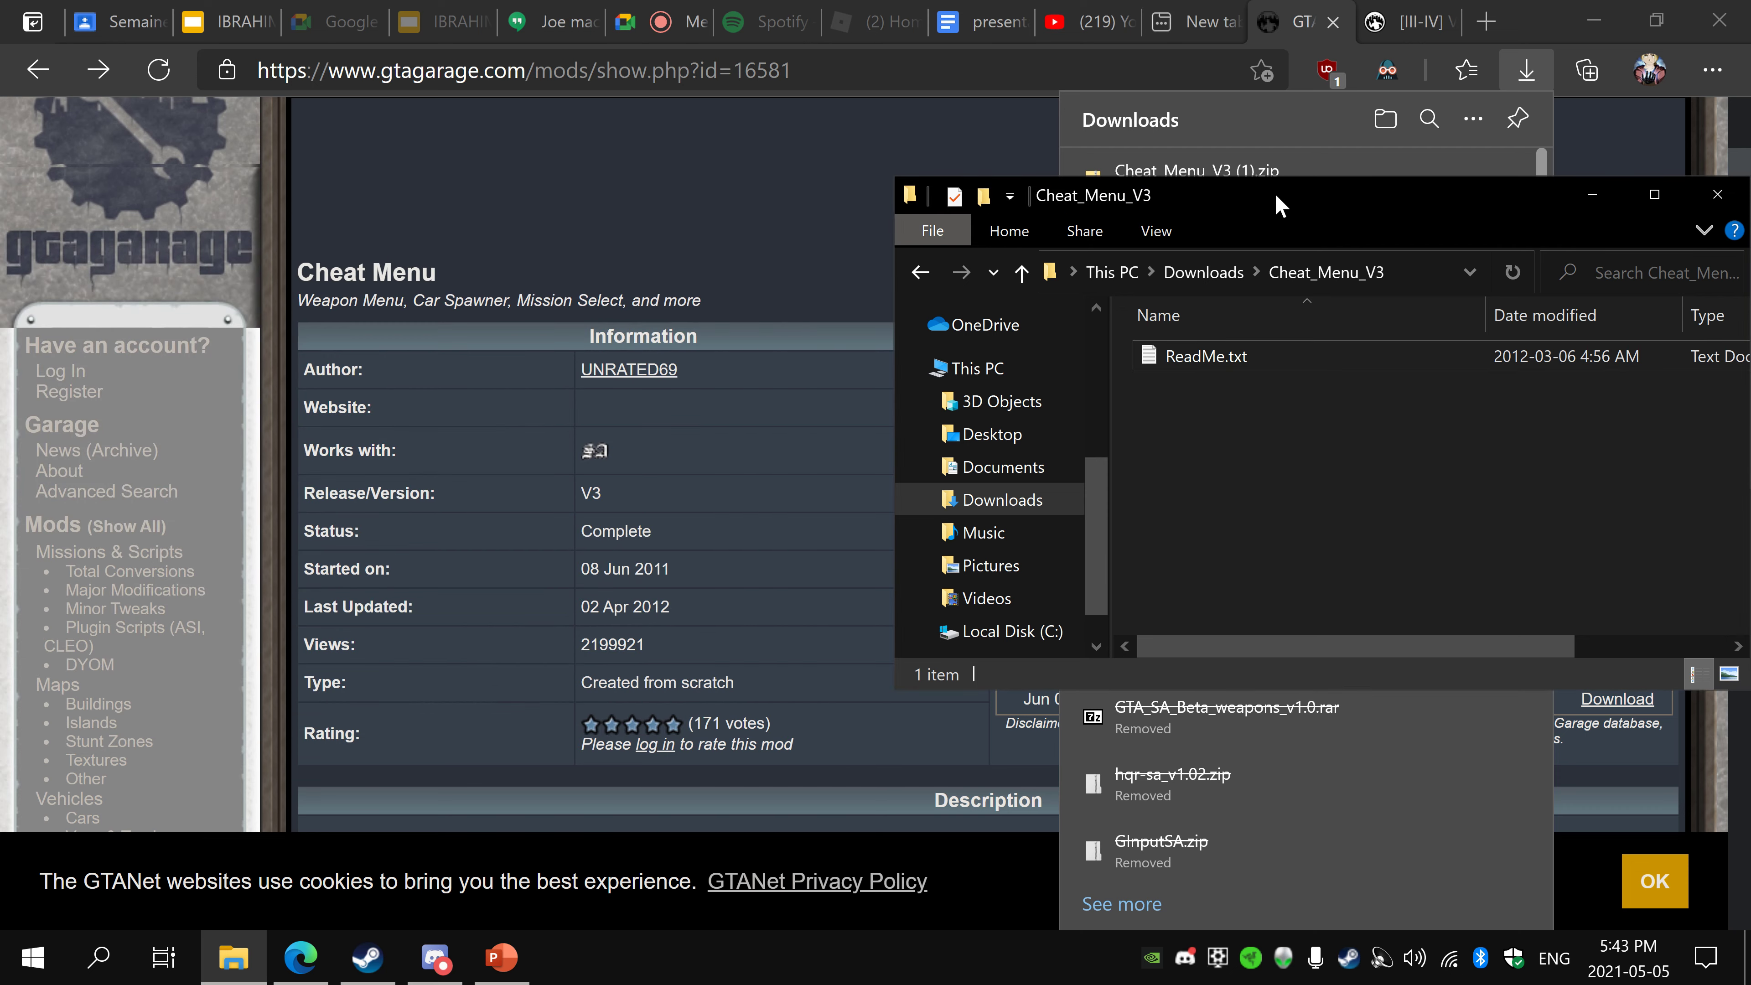
pyautogui.moveTo(1275, 200); pyautogui.dragTo(900, 187)
pyautogui.click(1342, 181)
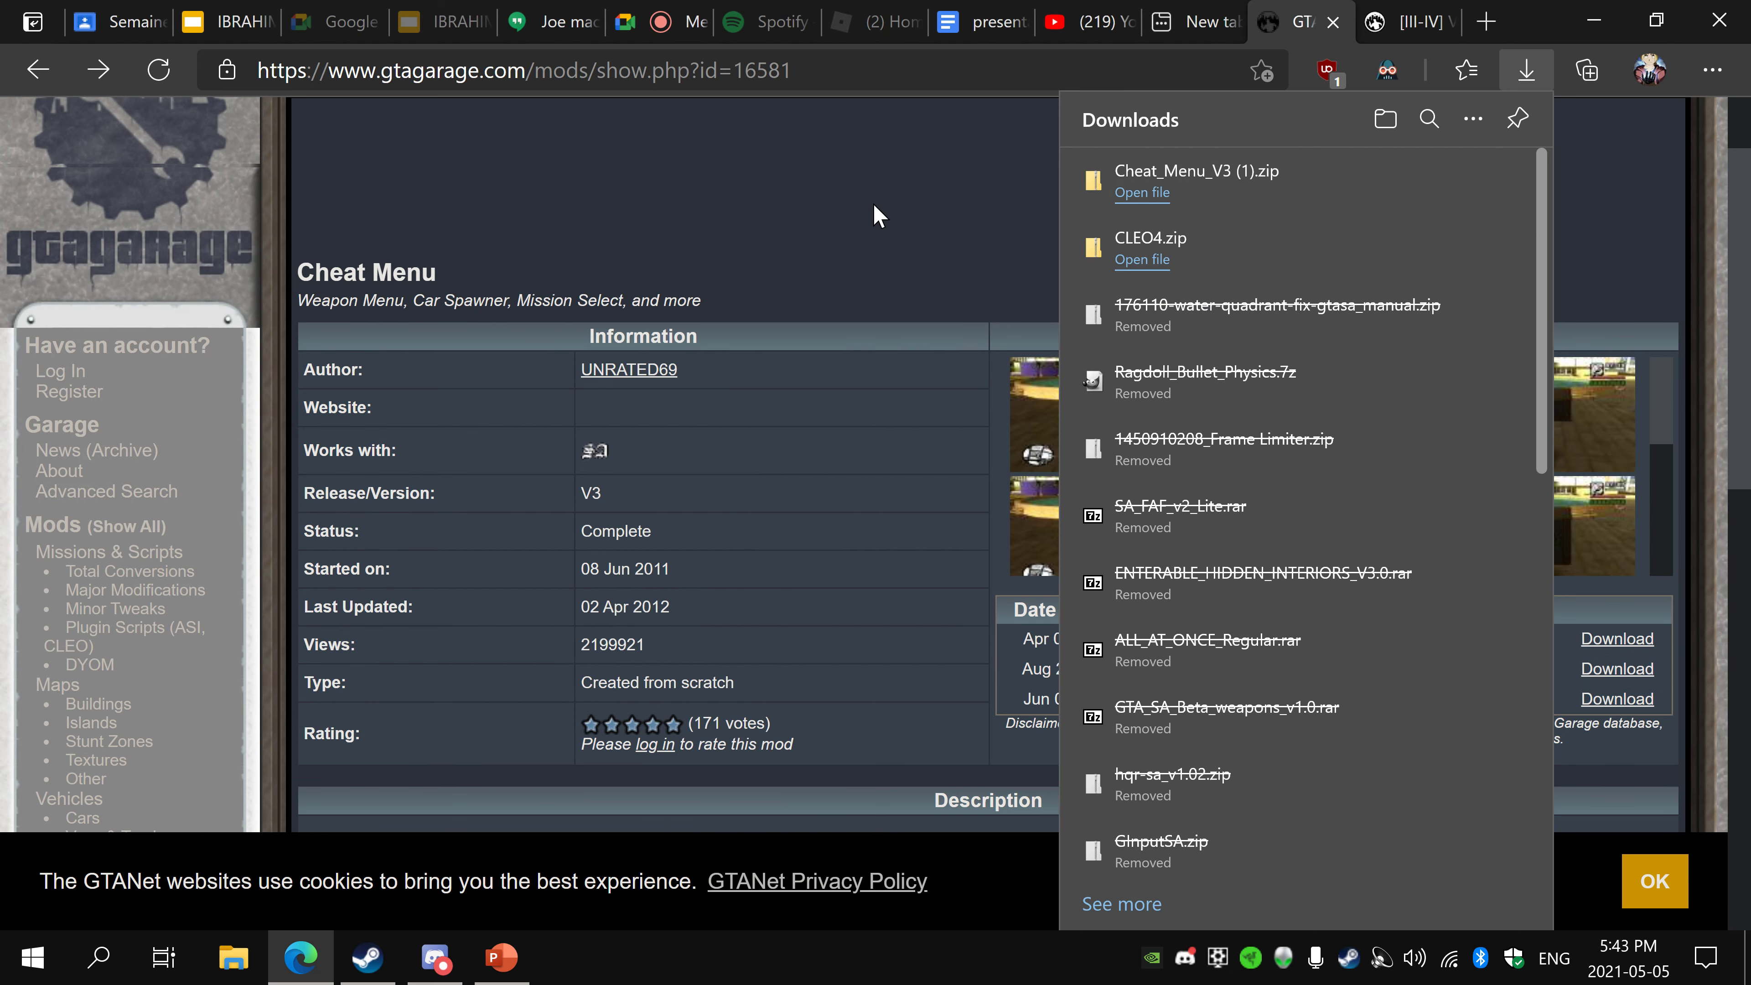
# - Play Grand Theft Auto: San Andreas from the Steam Library
pyautogui.click(874, 207)
pyautogui.click(367, 956)
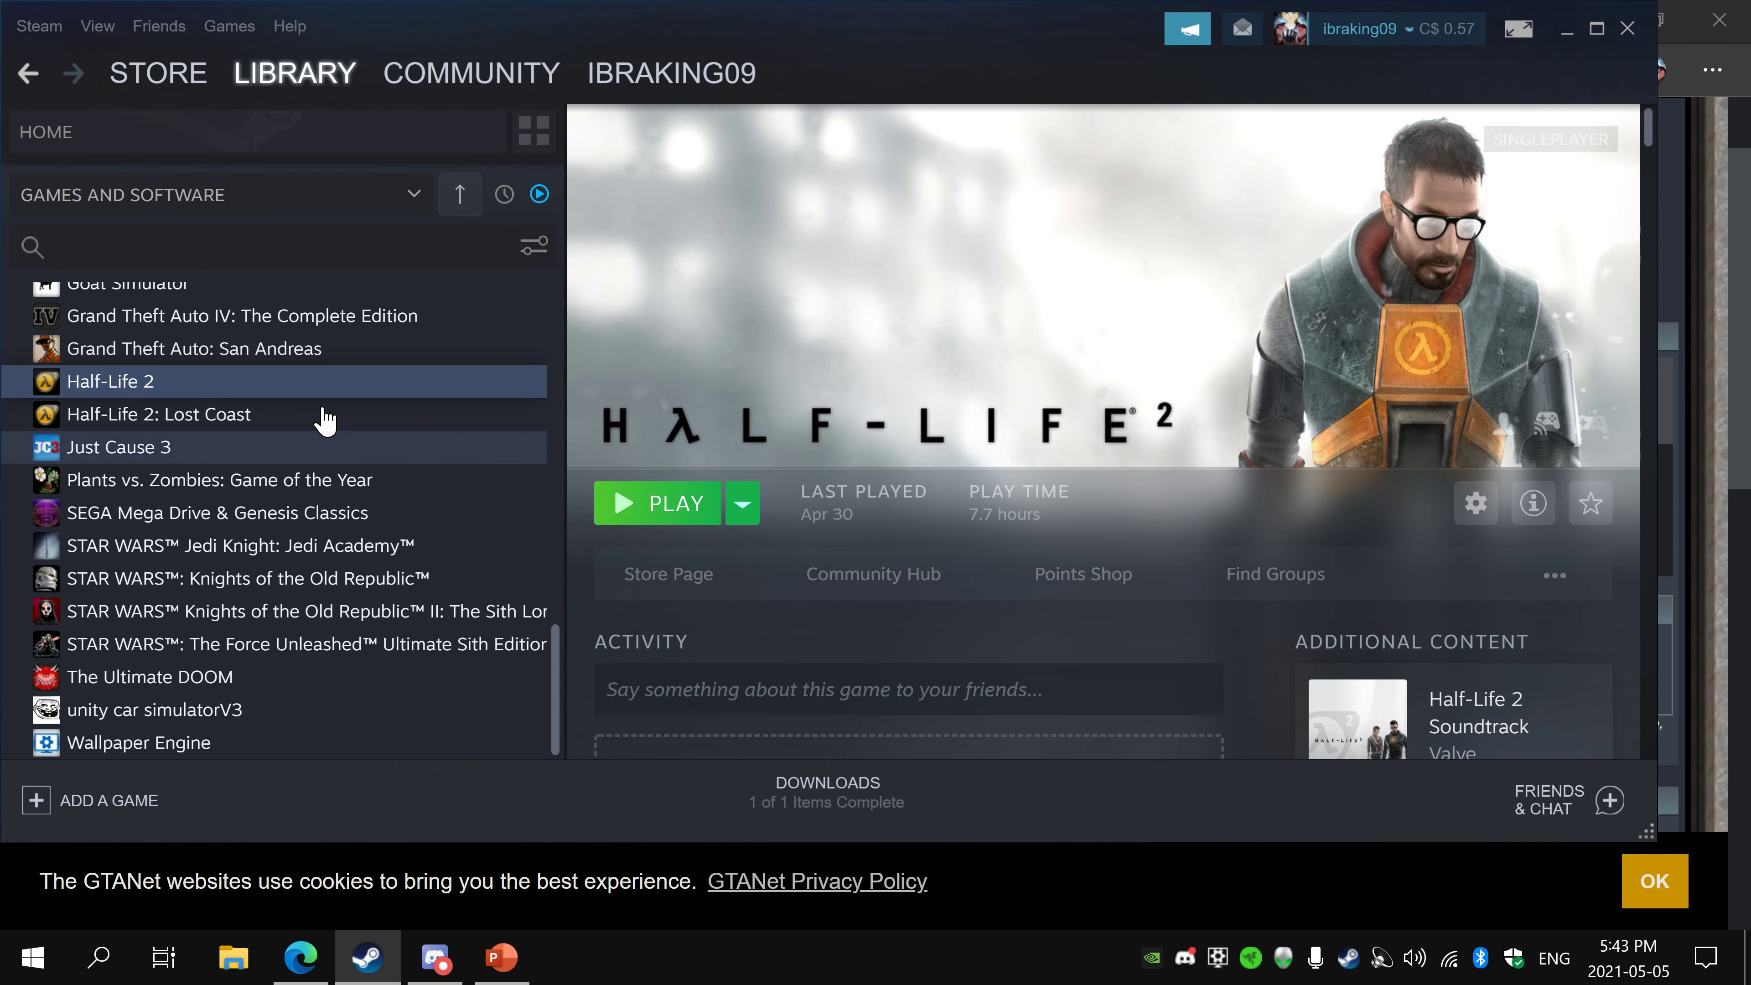
pyautogui.rightClick(282, 363)
pyautogui.click(386, 420)
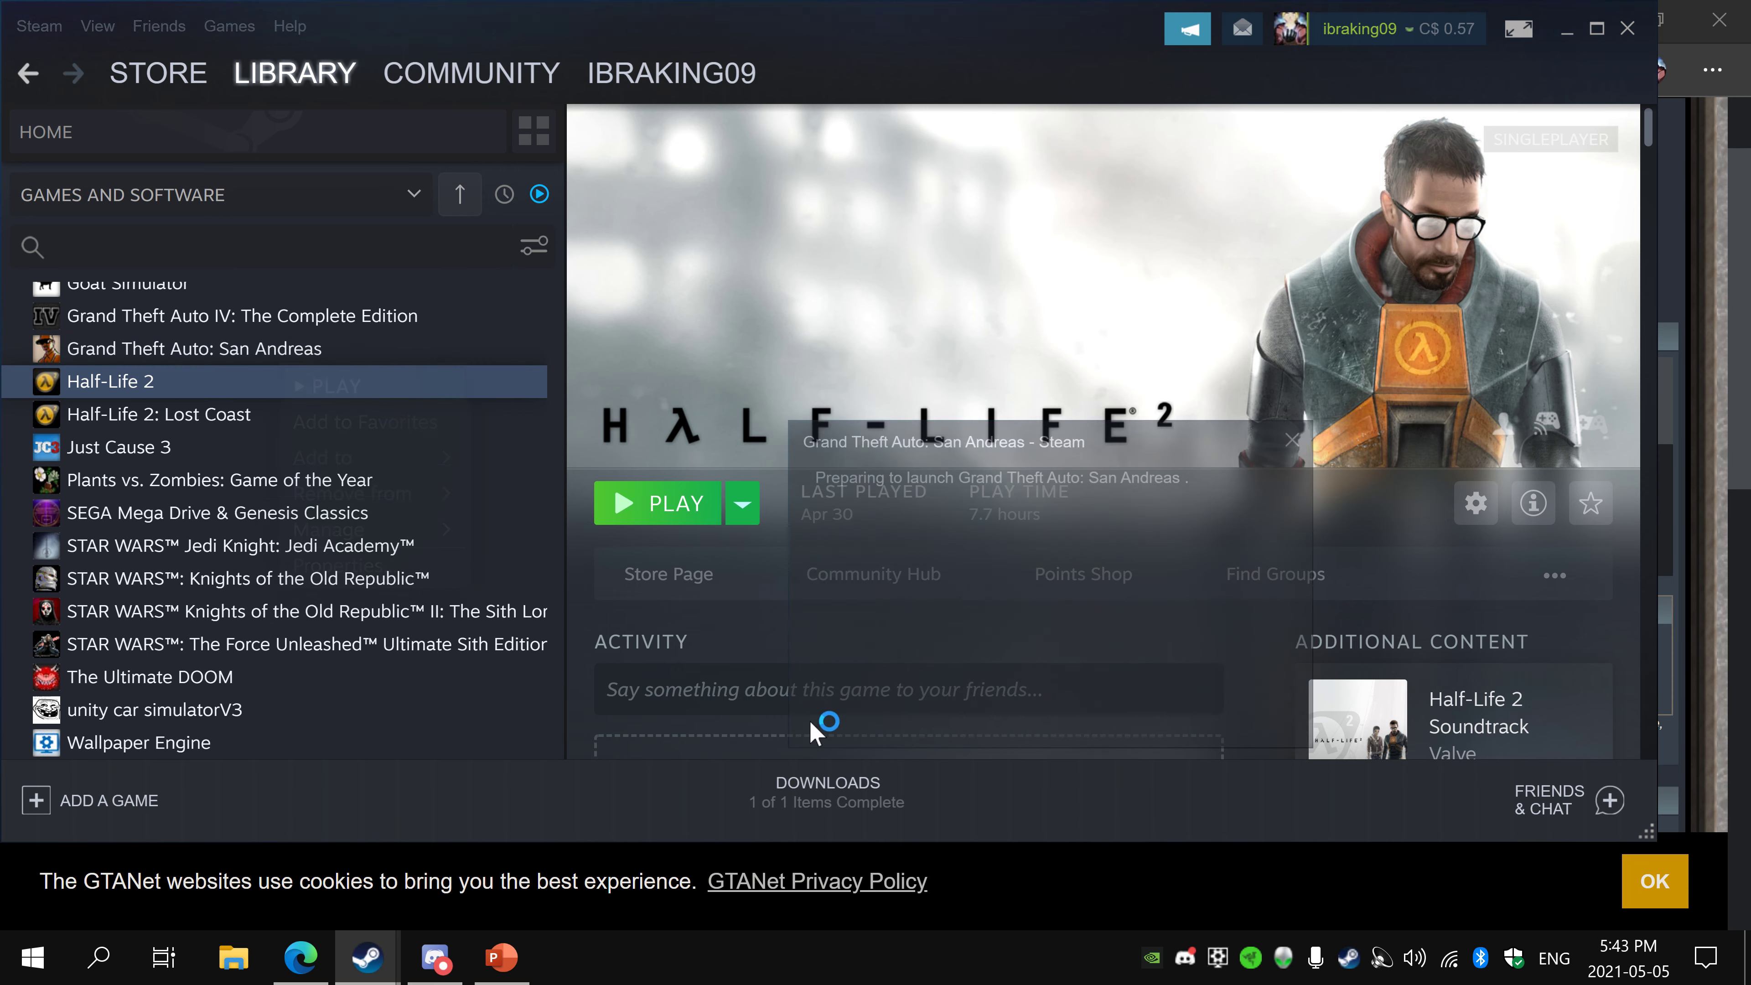